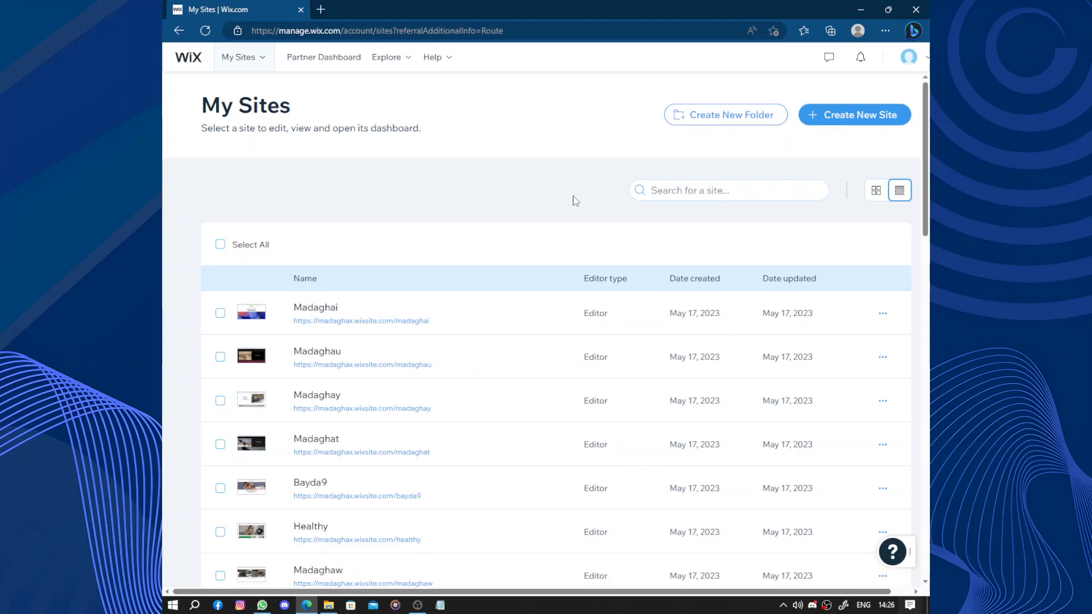
Start creating a new site from the site list.
scroll(575, 187, "down", 2)
scroll(575, 186, "up", 2)
left_click(841, 115)
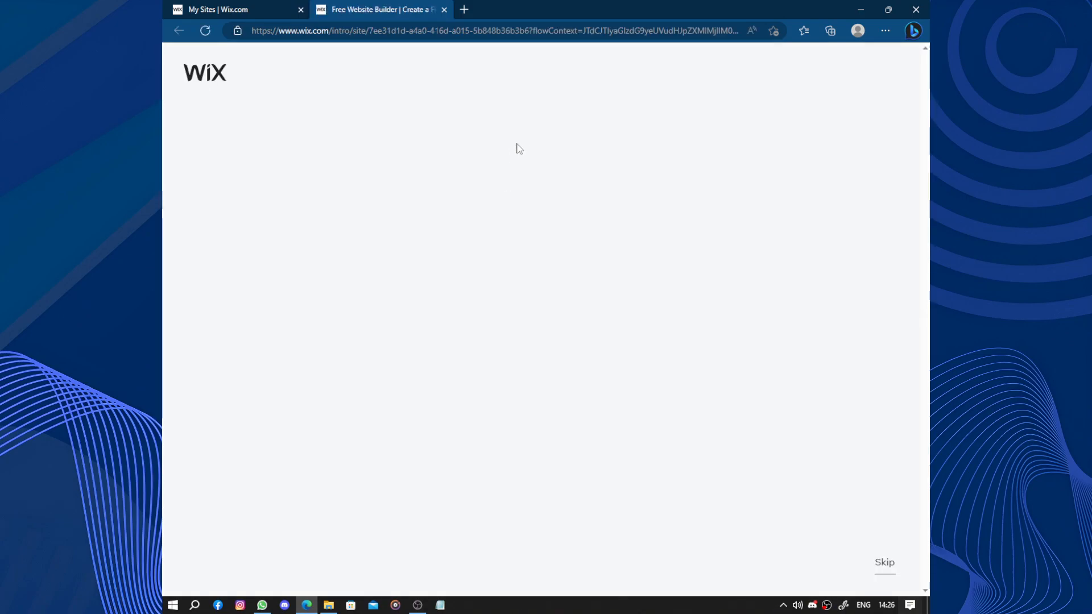
Choose Events Photographer as the kind of website and continue.
left_click(494, 204)
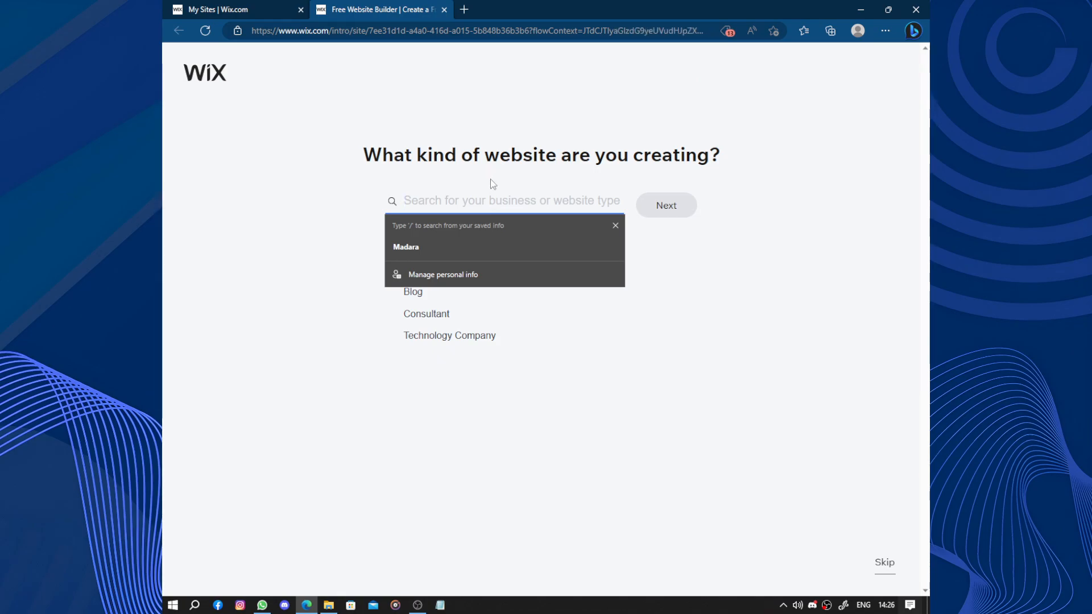
type("eve")
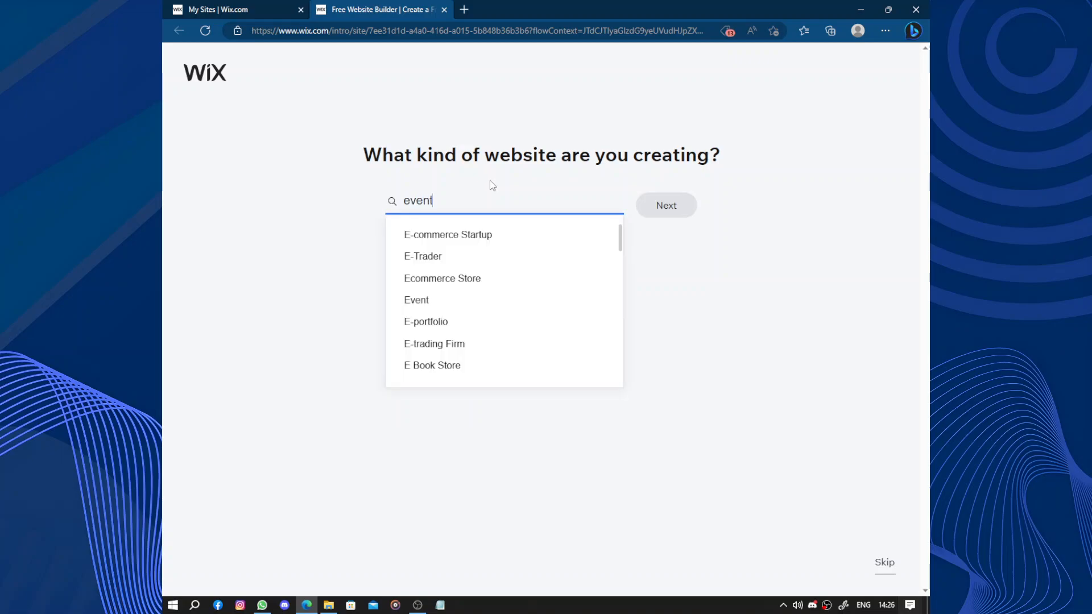
type("nt p")
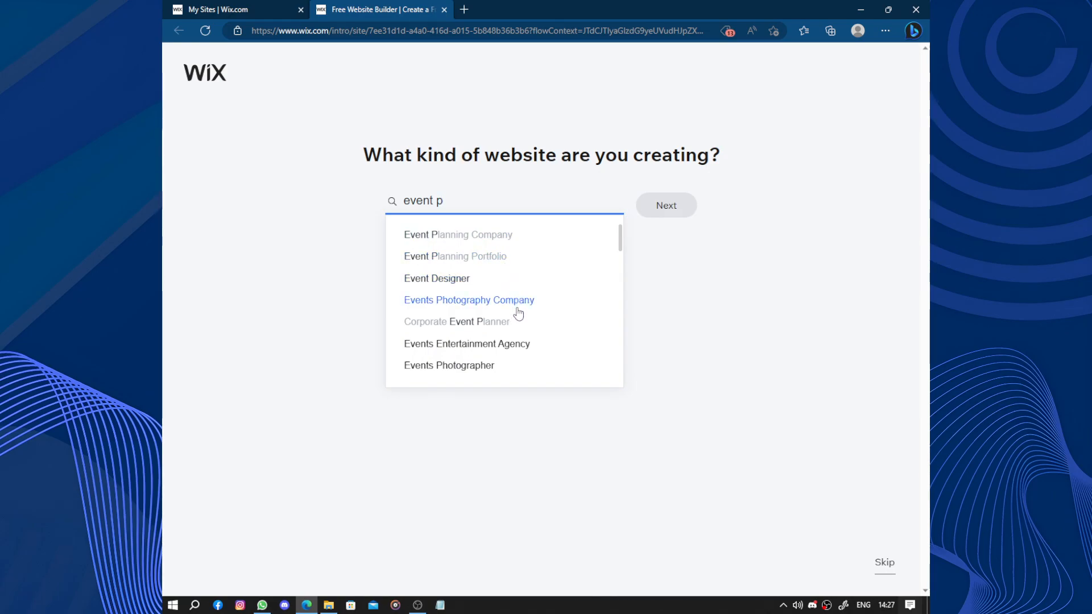
left_click(509, 371)
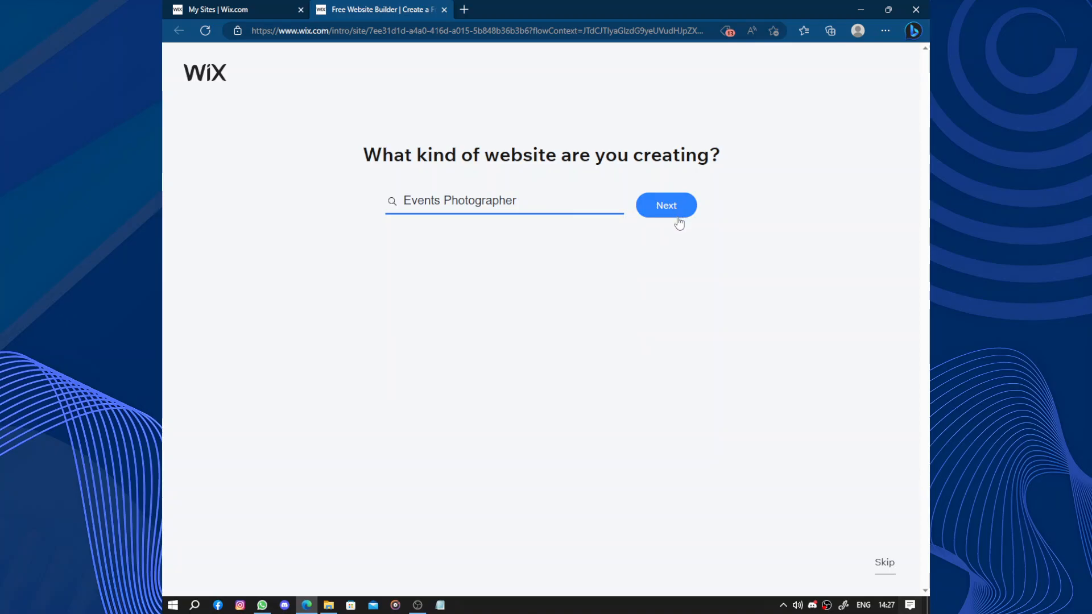
left_click(672, 216)
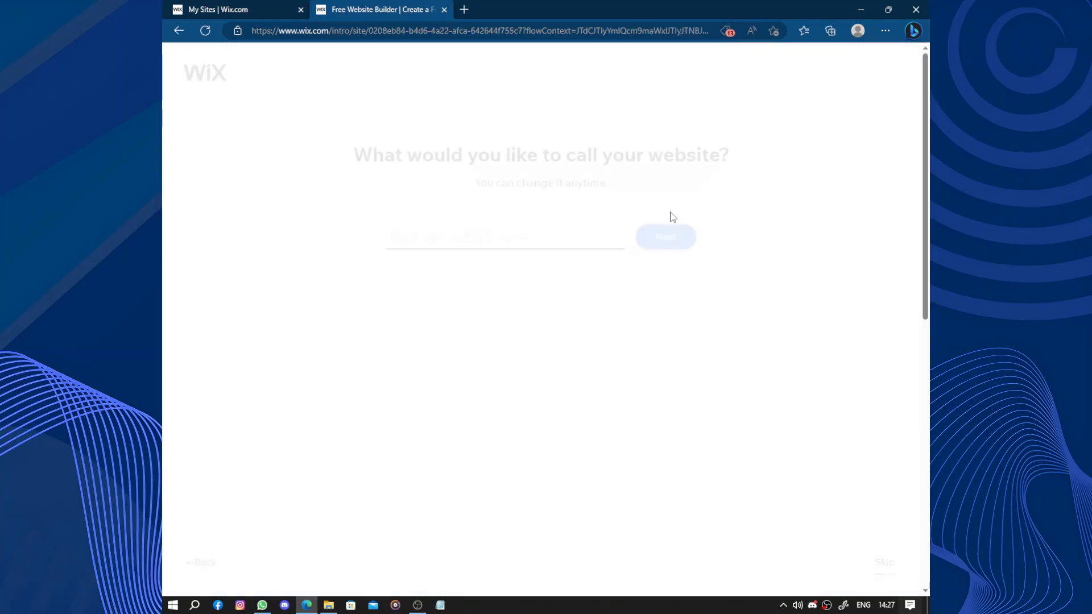
Name the website Madaghah and continue.
left_click(481, 245)
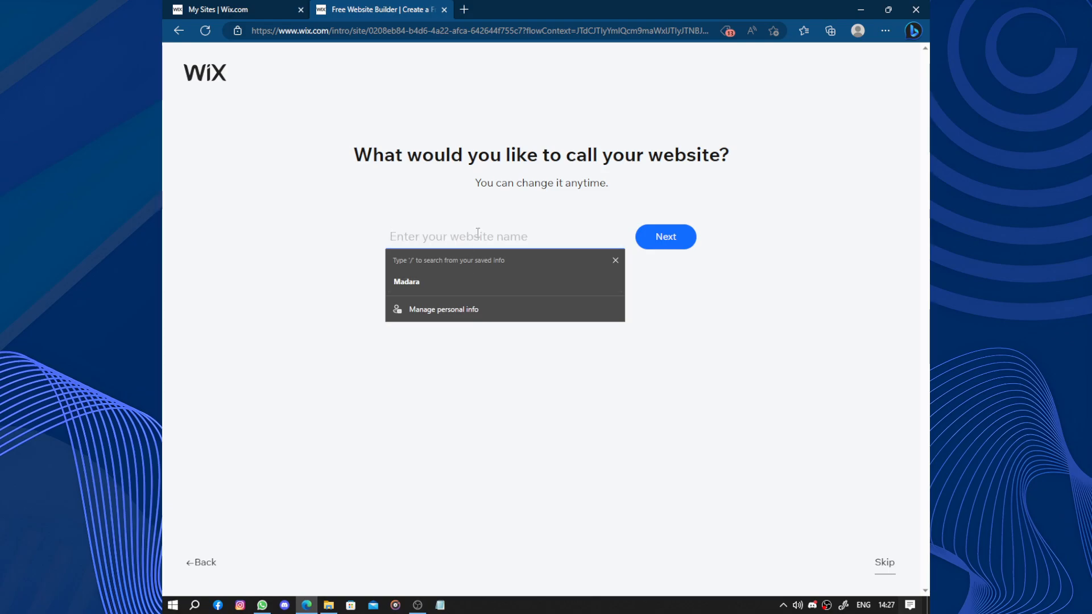
type("Madara")
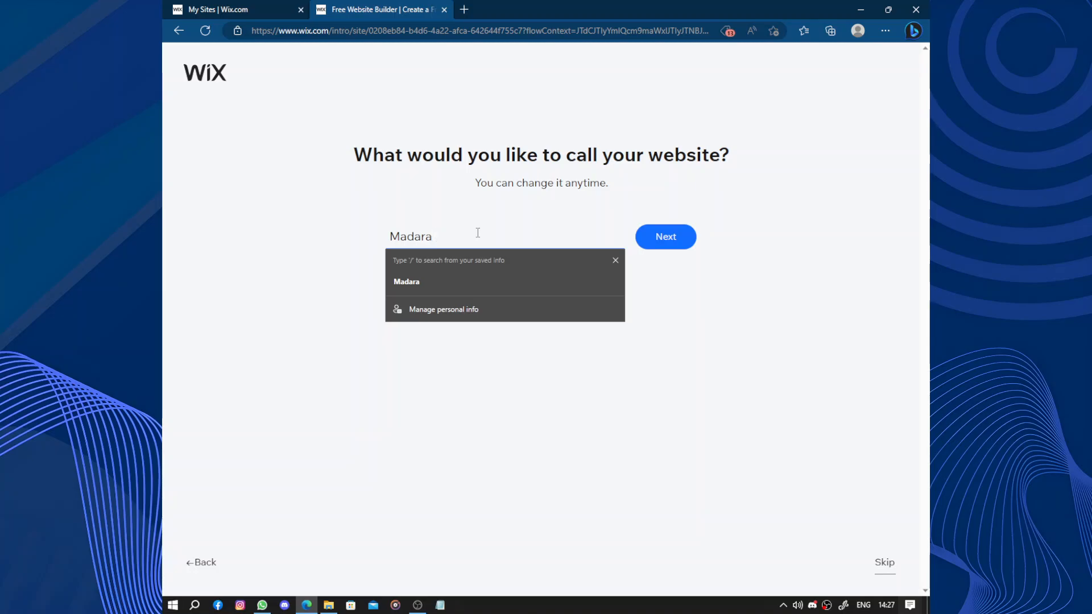
type(";")
key("super")
key("super")
type("ghah")
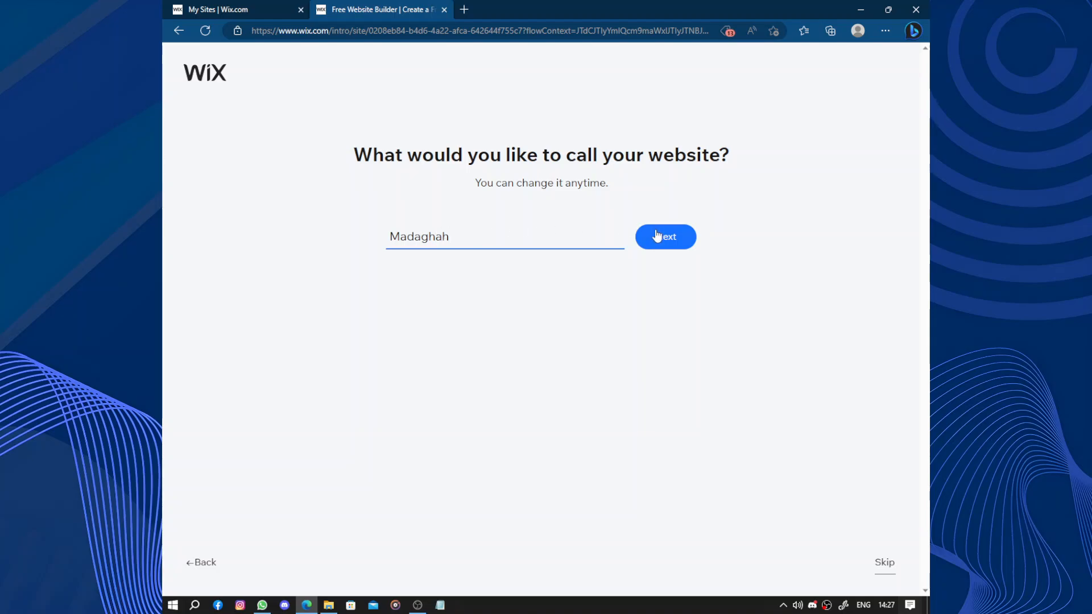
left_click(656, 235)
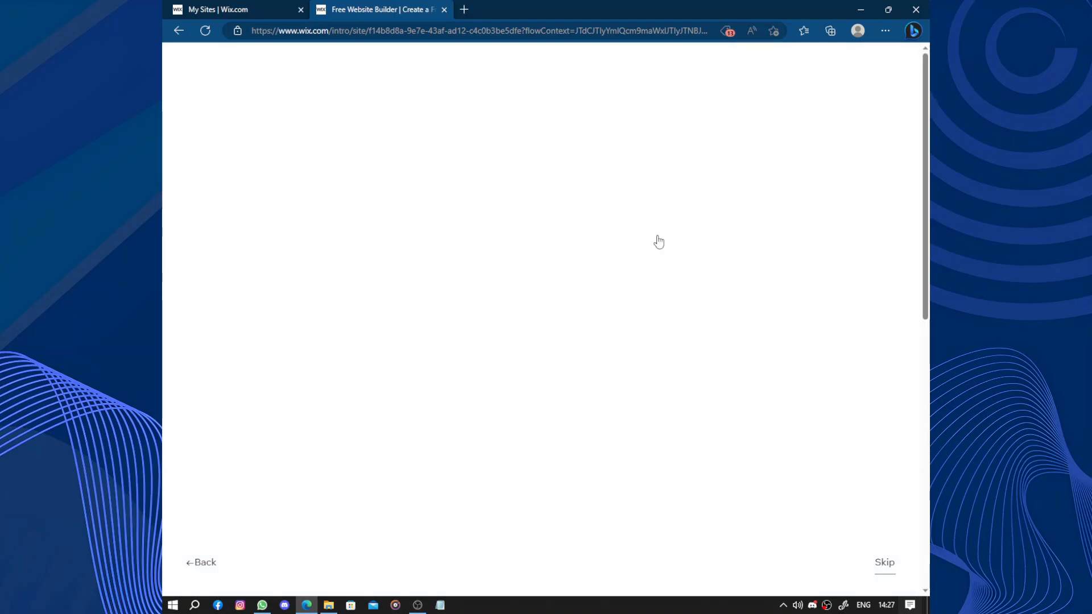
Review the feature options, keep Portfolio and Bookings selected, and continue.
left_click_drag(364, 129, 738, 107)
left_click(738, 241)
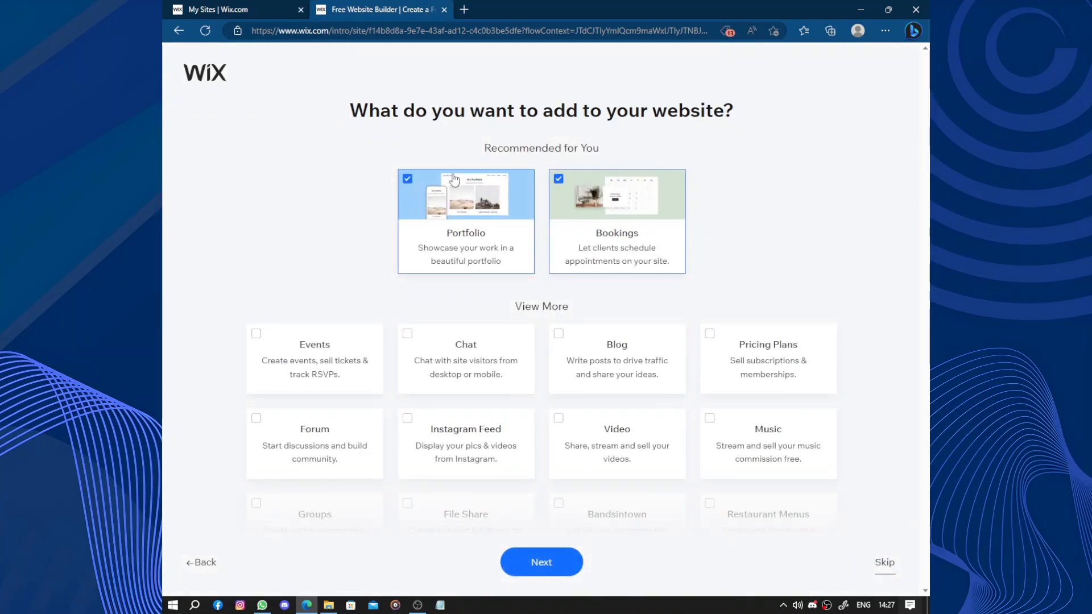
scroll(730, 192, "down", 1)
scroll(743, 178, "down", 4)
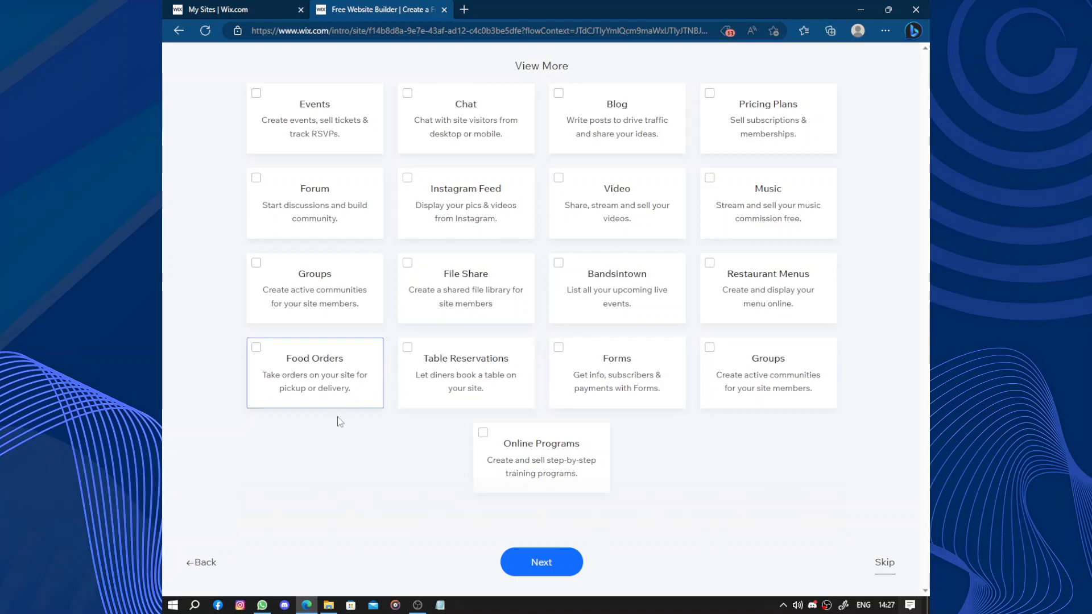
scroll(568, 142, "up", 4)
scroll(626, 119, "down", 4)
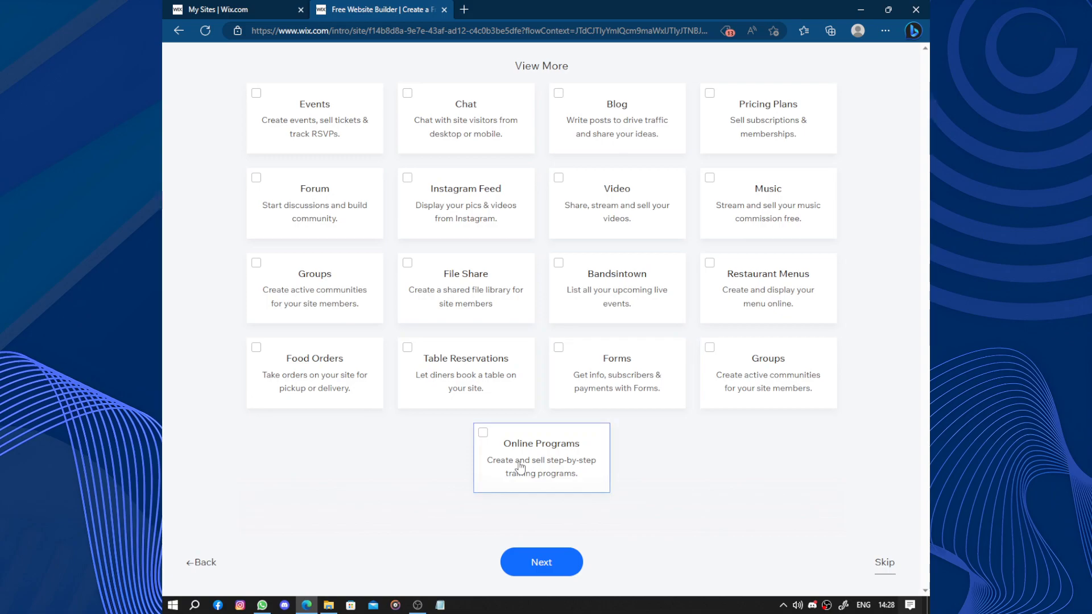
scroll(495, 112, "up", 5)
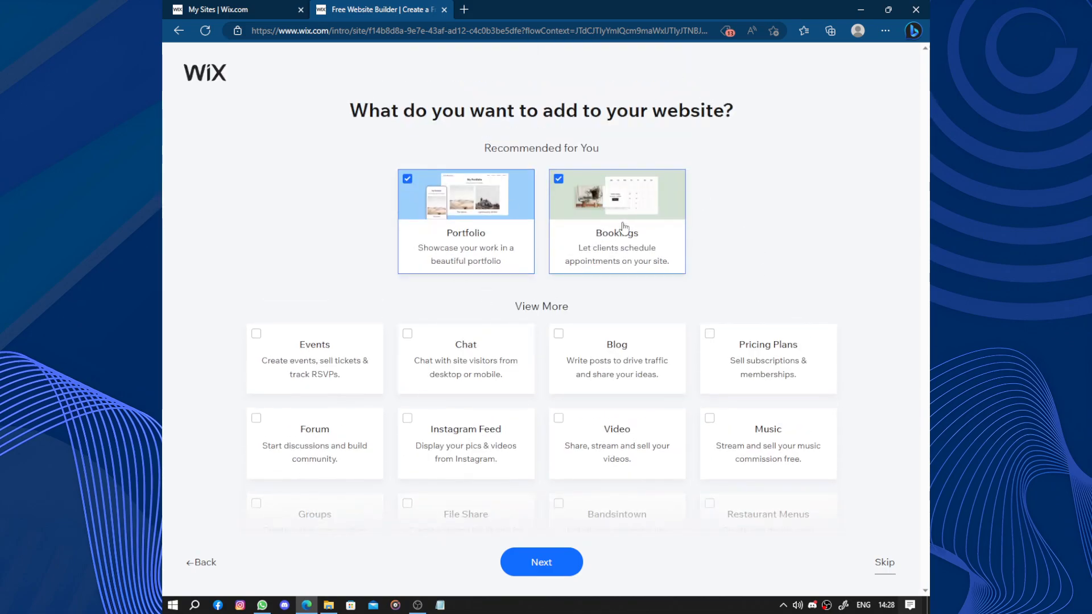
triple_click(502, 116)
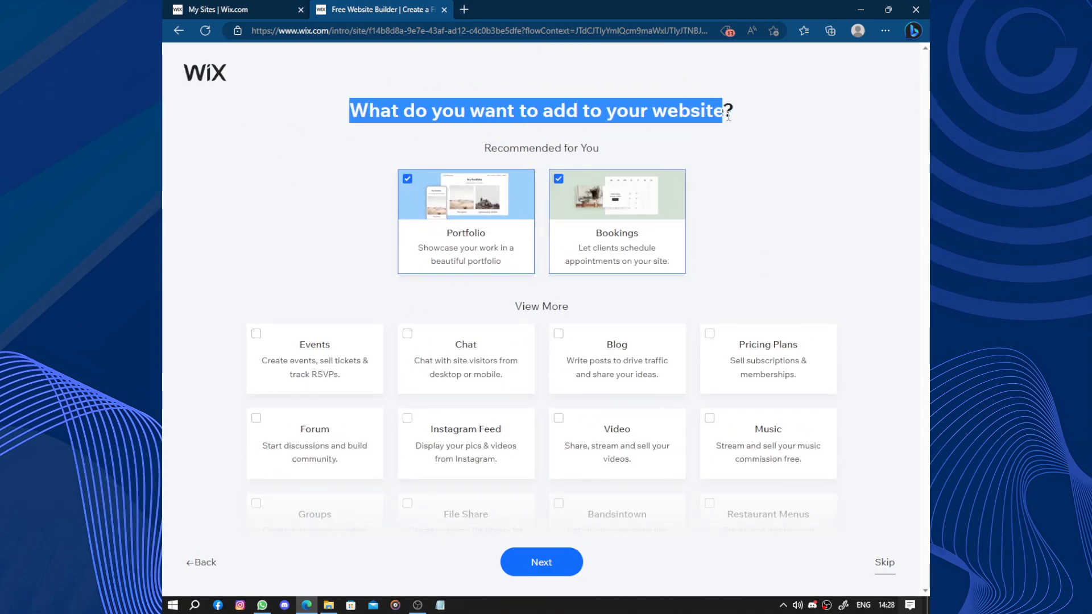
left_click(765, 181)
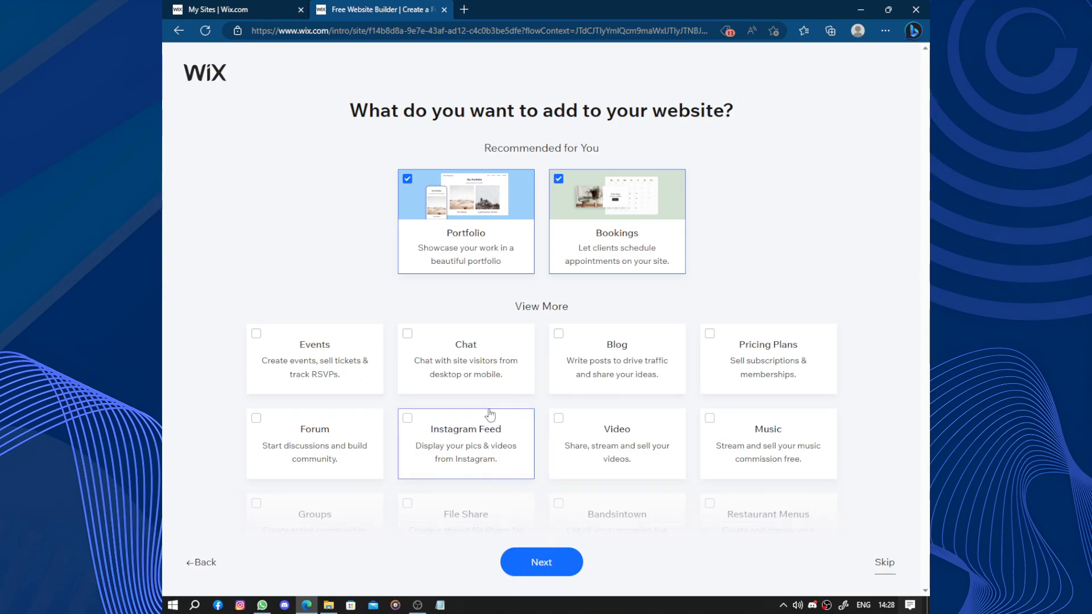
left_click(547, 566)
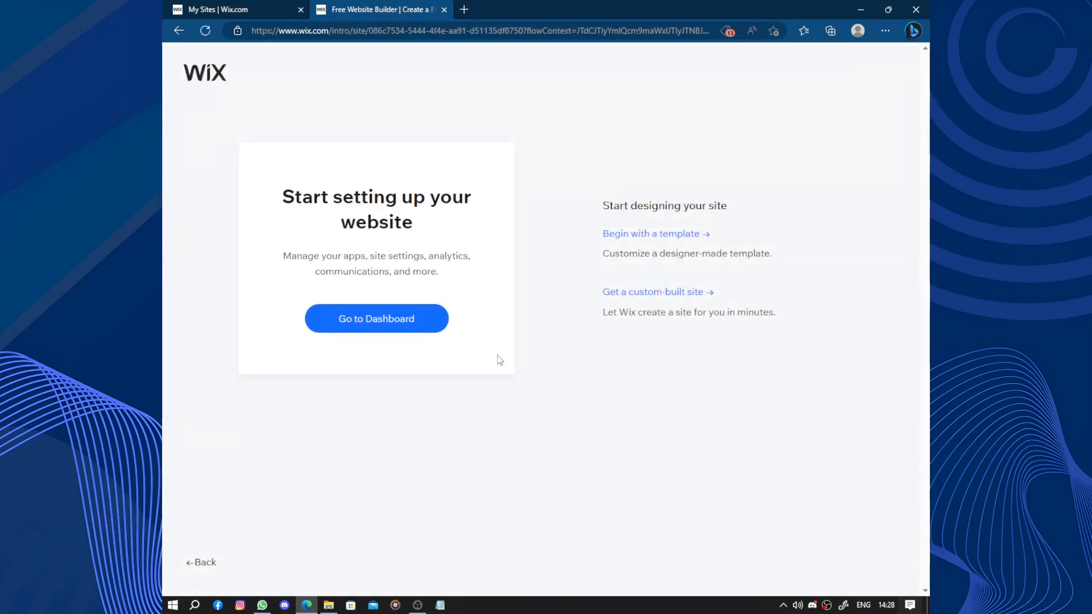
Go to the new site's dashboard.
left_click_drag(273, 191, 468, 226)
left_click(435, 238)
triple_click(428, 234)
left_click(503, 282)
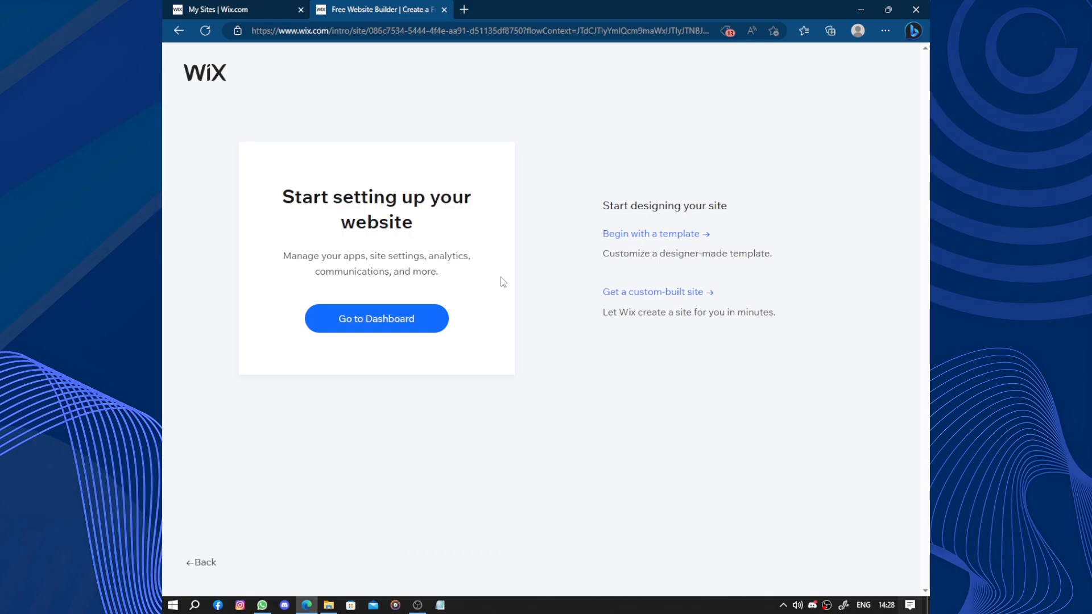
left_click(410, 321)
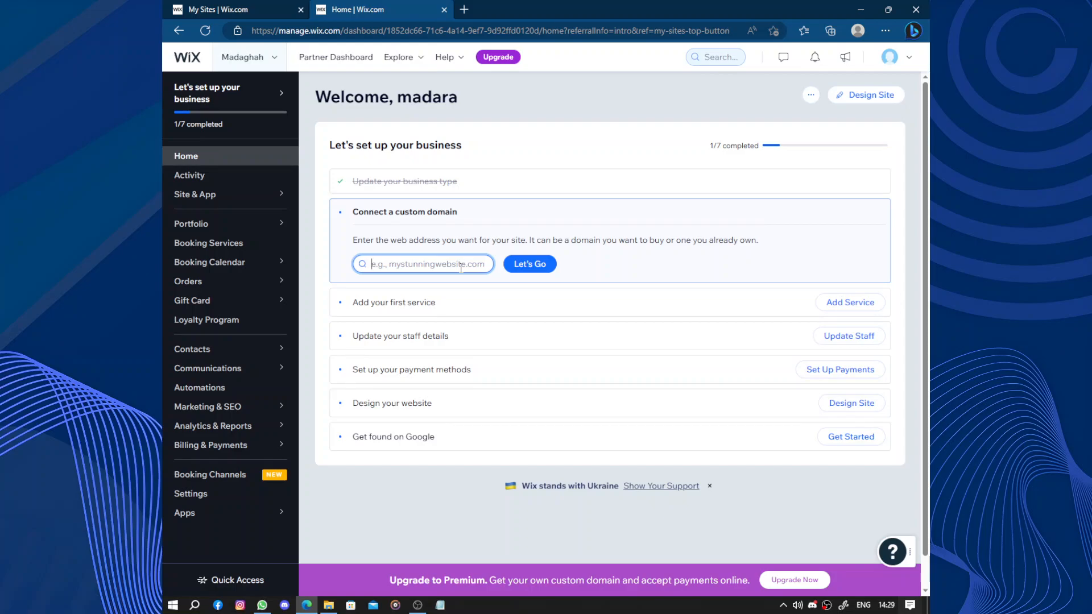
Try to connect the custom domain madaghah.com and close the upgrade offer.
type("madaghah")
left_click(522, 265)
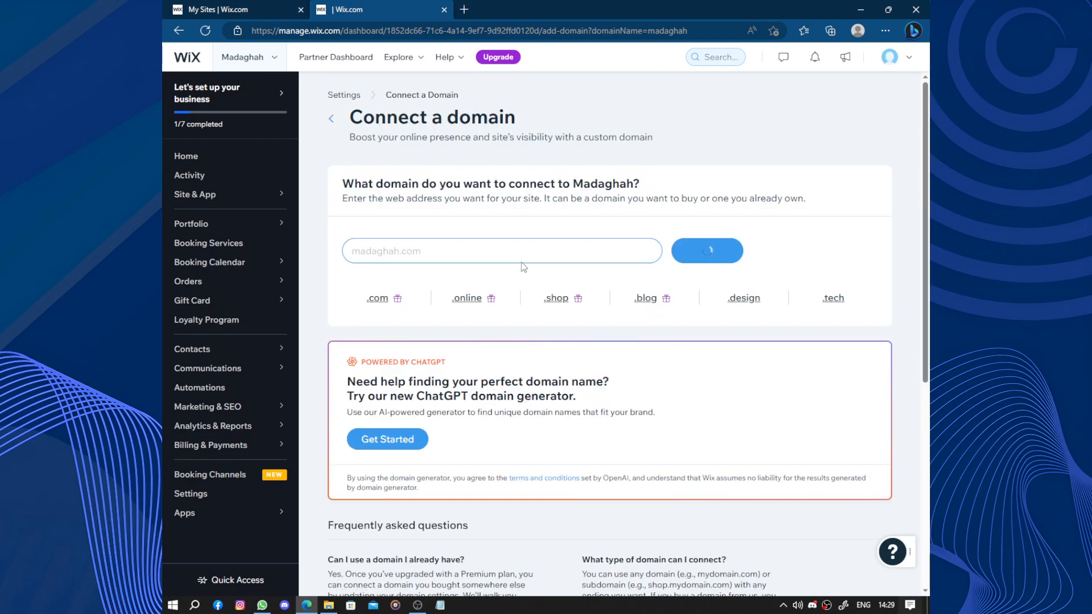
left_click_drag(364, 278, 450, 282)
left_click(368, 312)
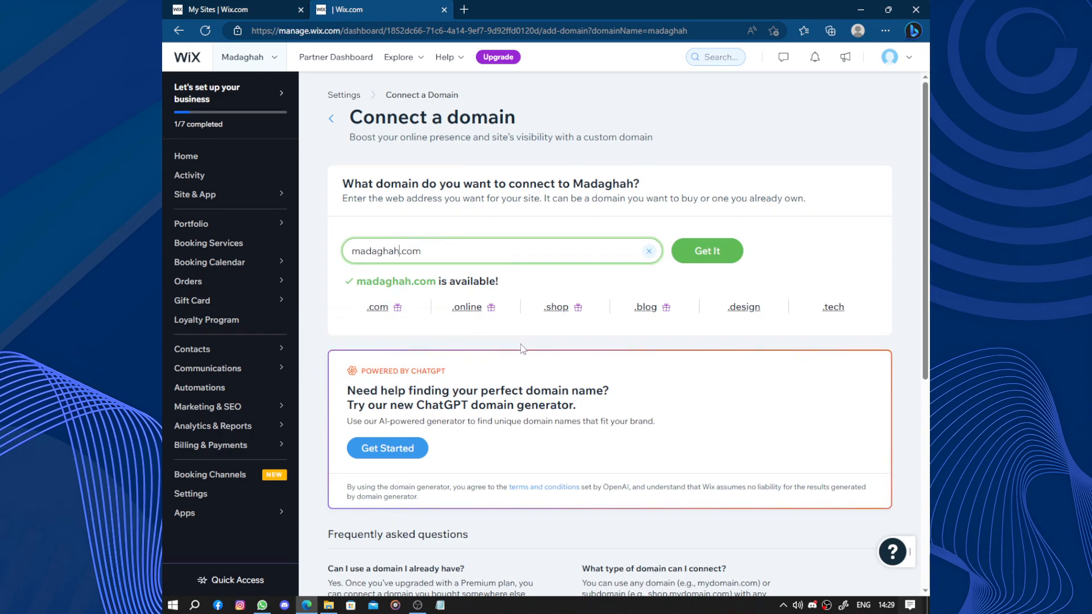
left_click(714, 261)
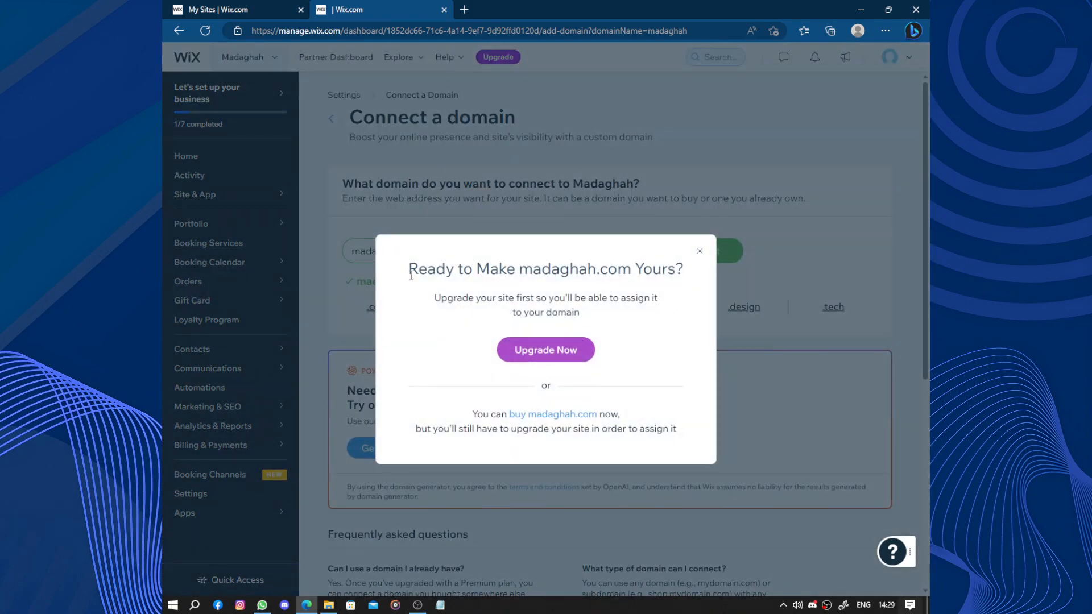
left_click(700, 251)
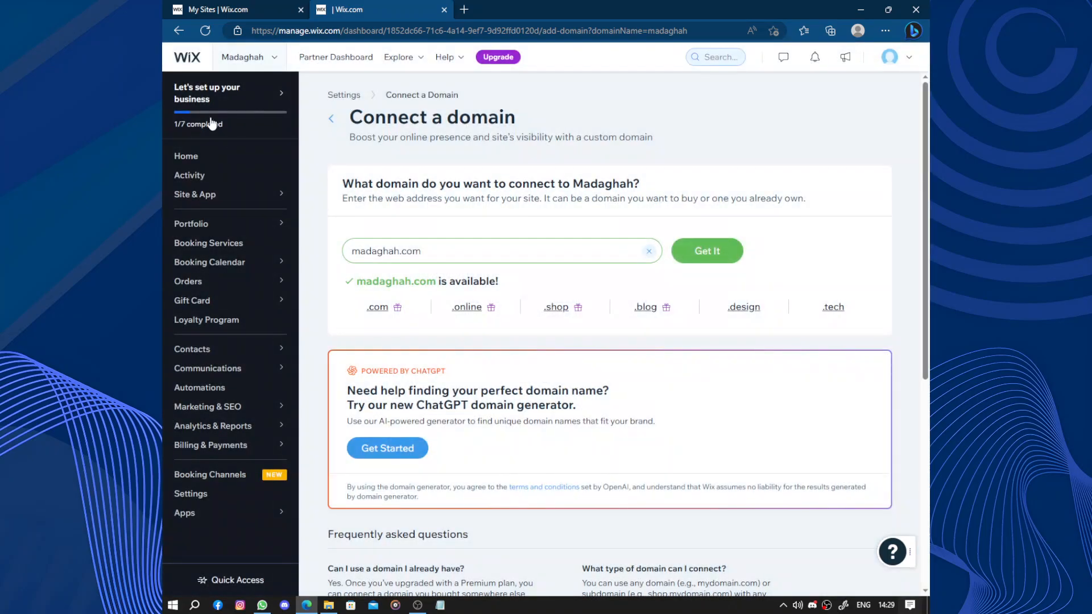
Add a first service based on the Family Photography template.
left_click(220, 158)
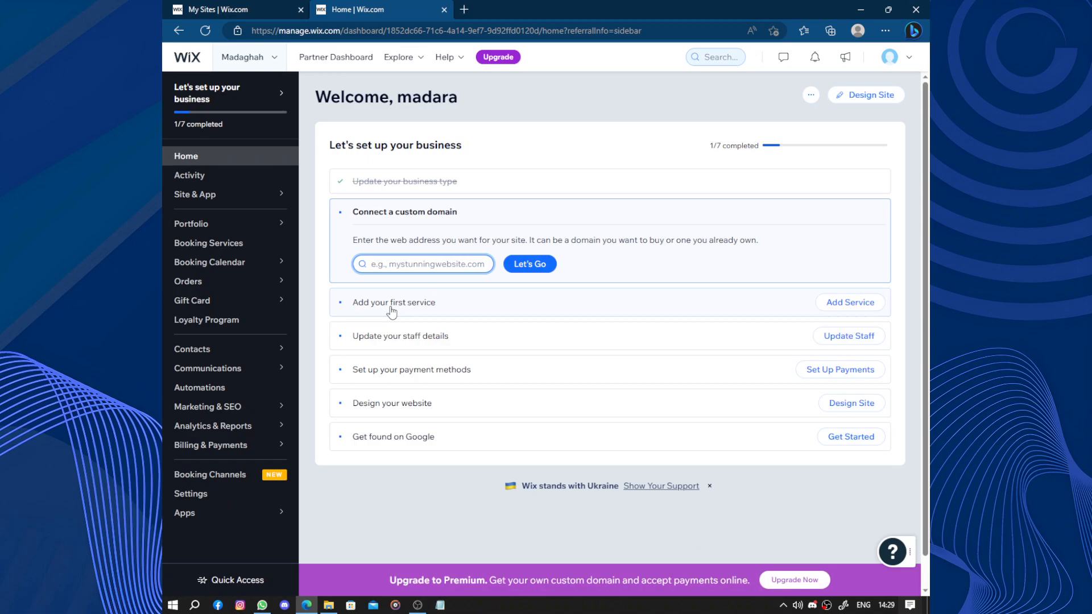
left_click(856, 302)
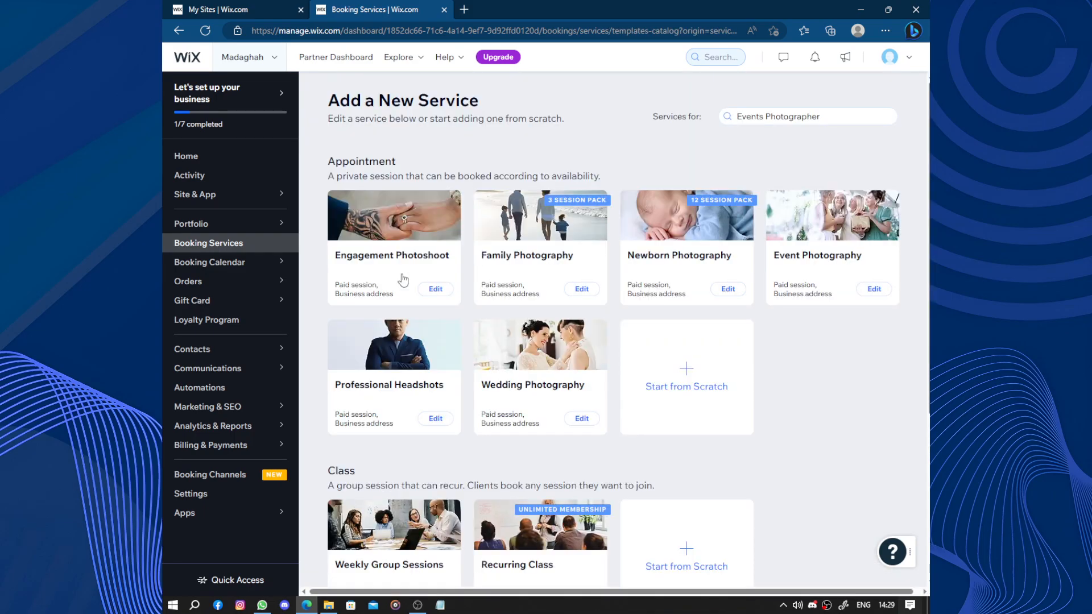
left_click(574, 257)
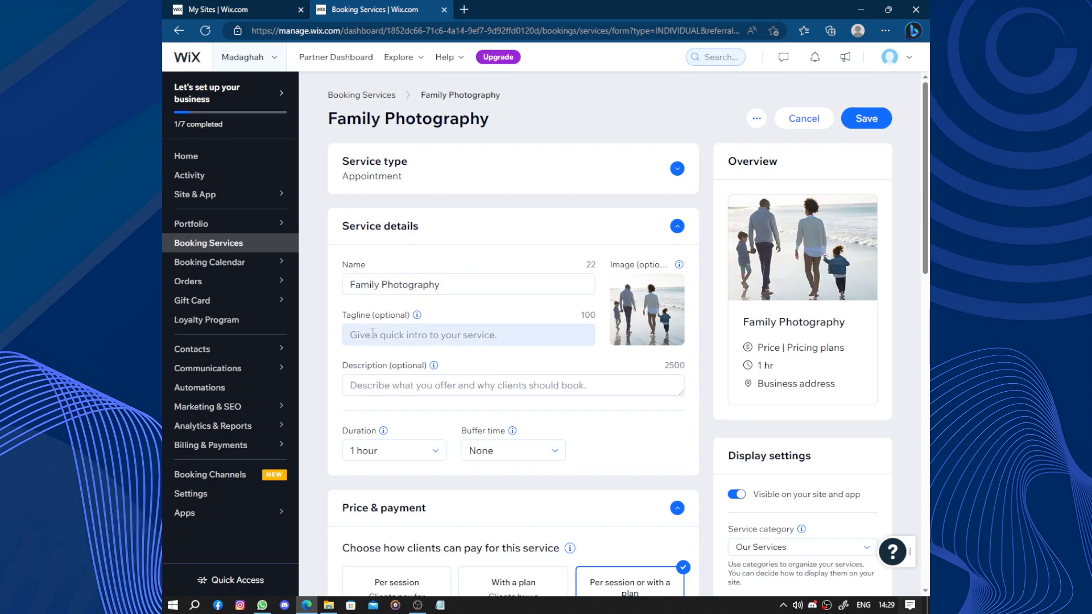
Set the service description to "Make it worth it".
scroll(496, 330, "down", 5)
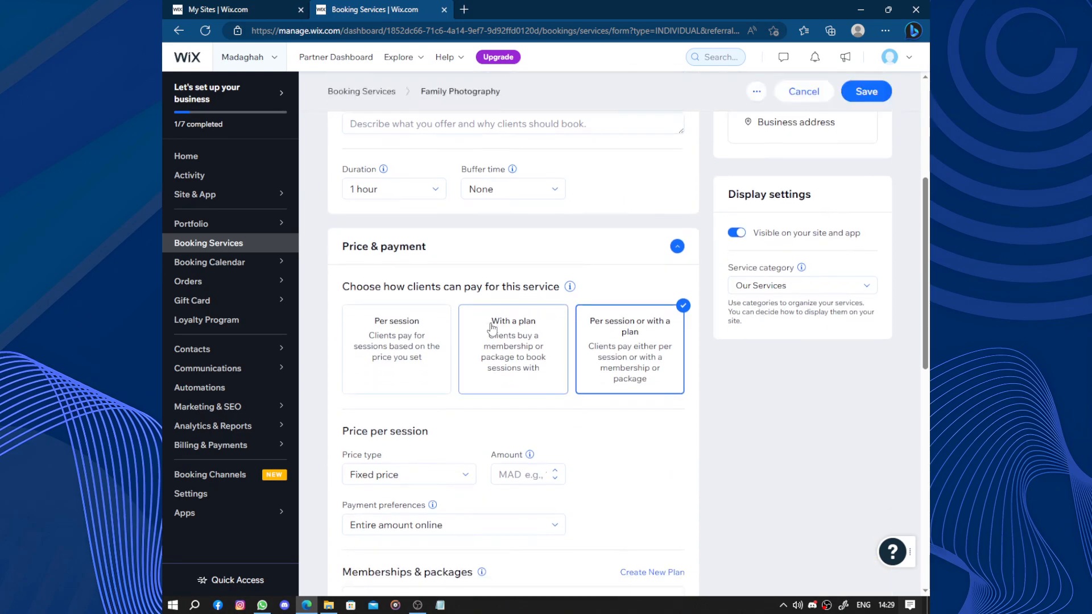
scroll(417, 258, "up", 2)
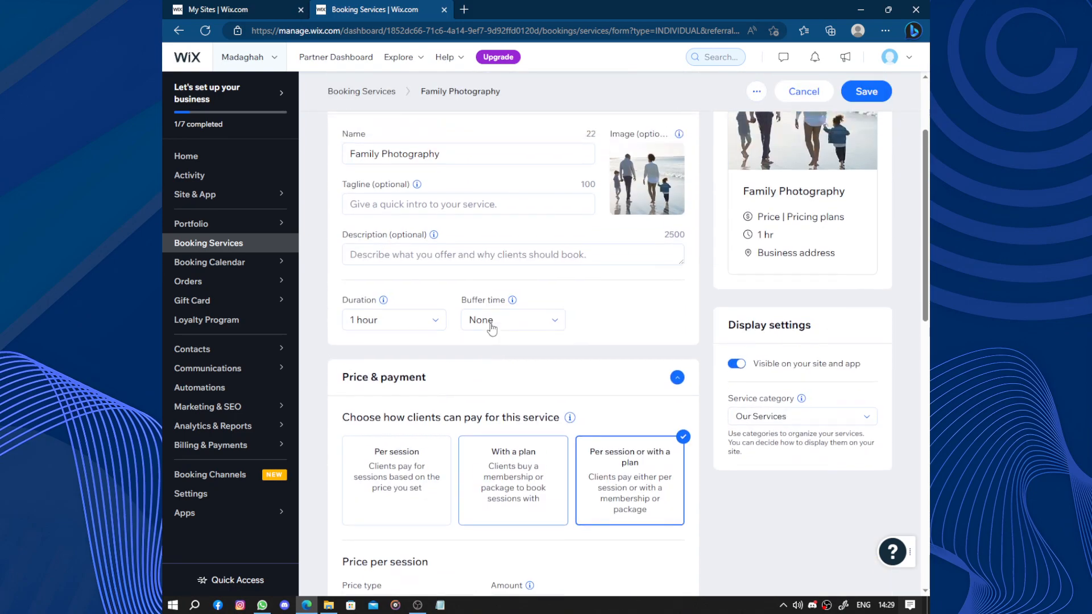
left_click(476, 258)
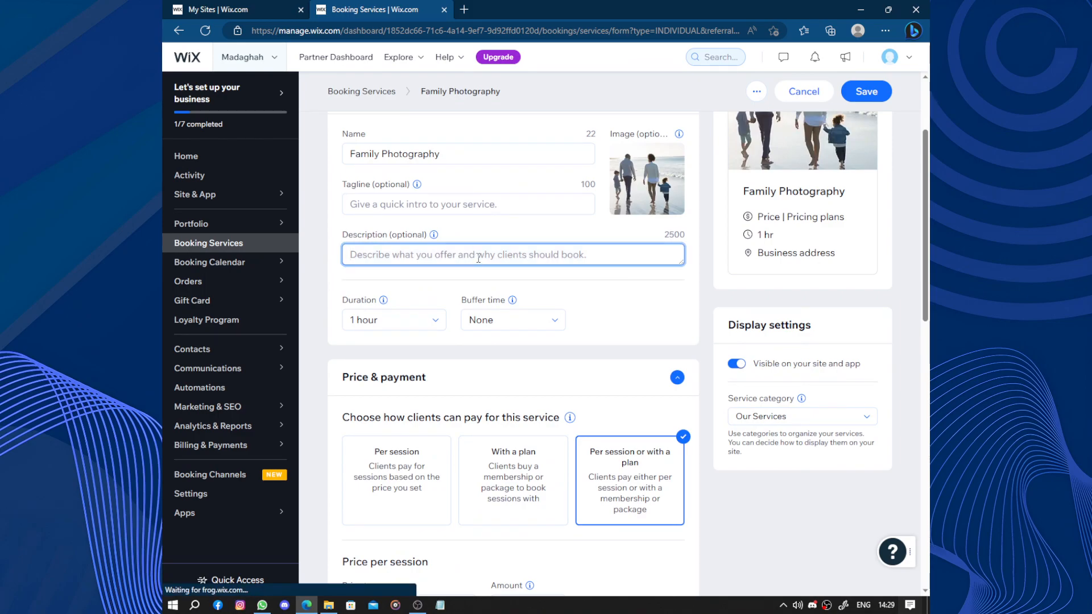
type("MAke ")
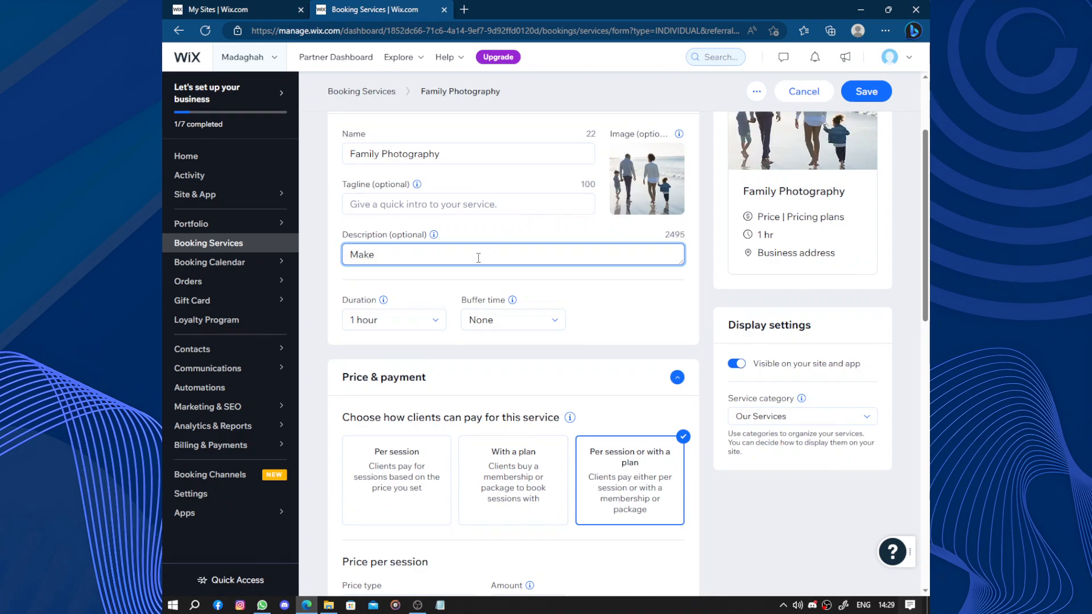
type("it worth it")
Set the service duration to 1 hour and the buffer time to None.
scroll(479, 257, "down", 2)
left_click(434, 194)
scroll(425, 237, "down", 2)
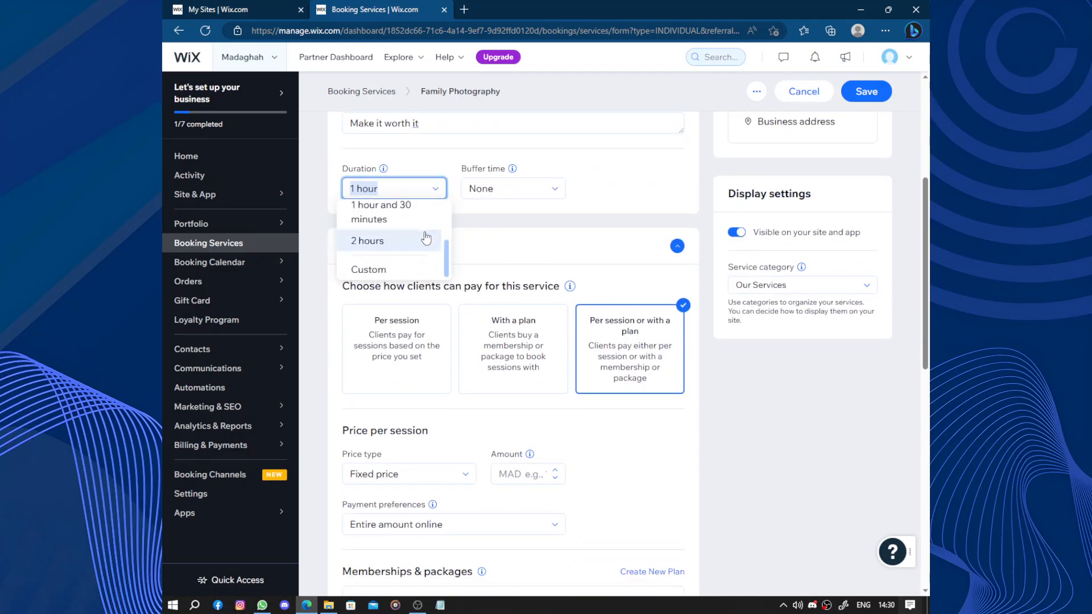
left_click(438, 184)
left_click(552, 184)
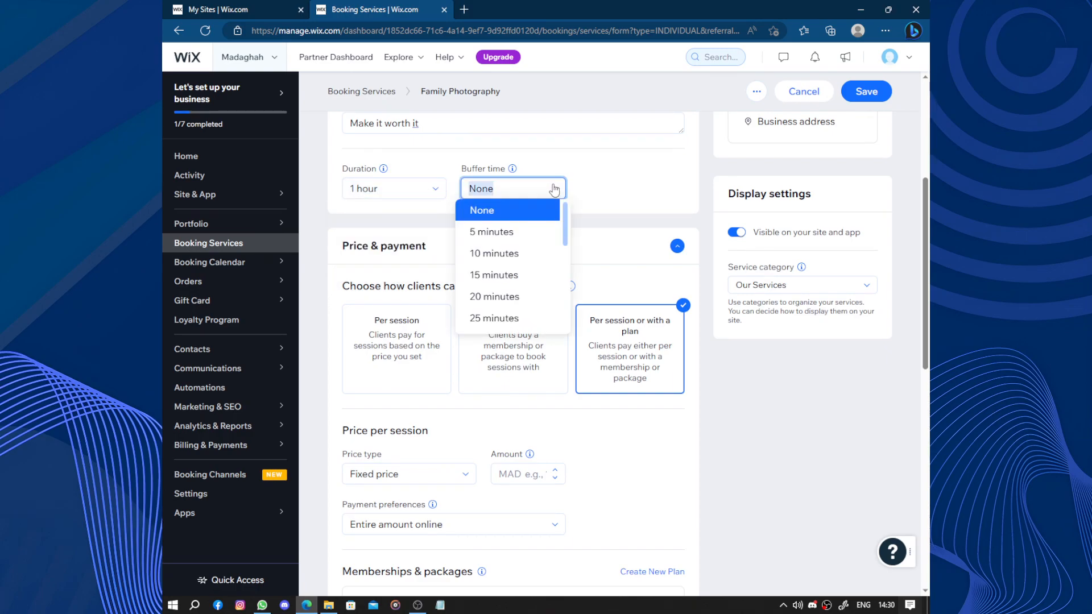
left_click(556, 191)
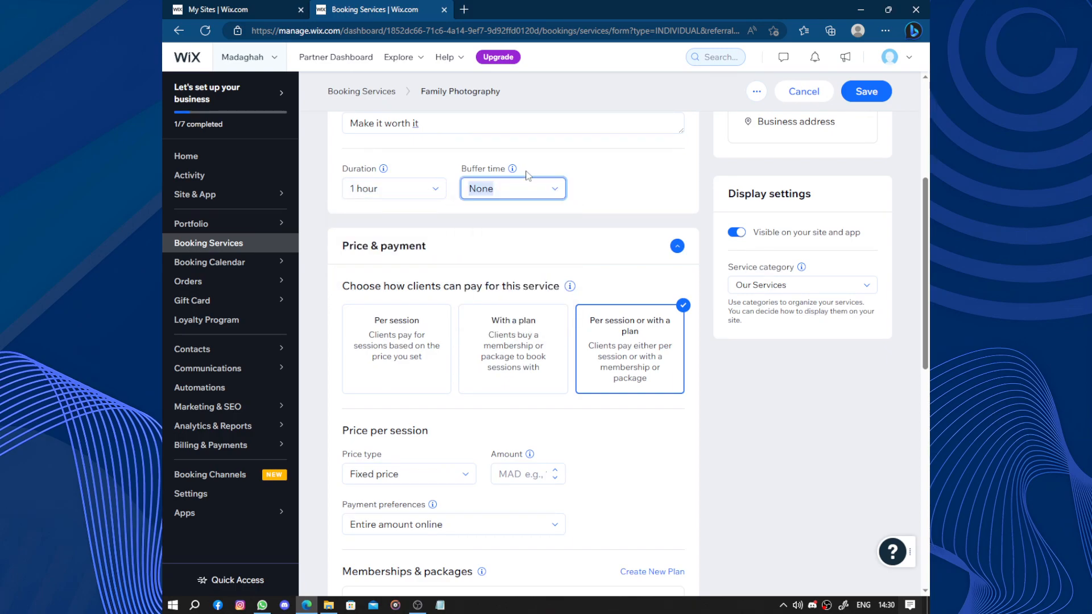
Review the buffer time tip and the price and payment settings.
mouse_move(511, 171)
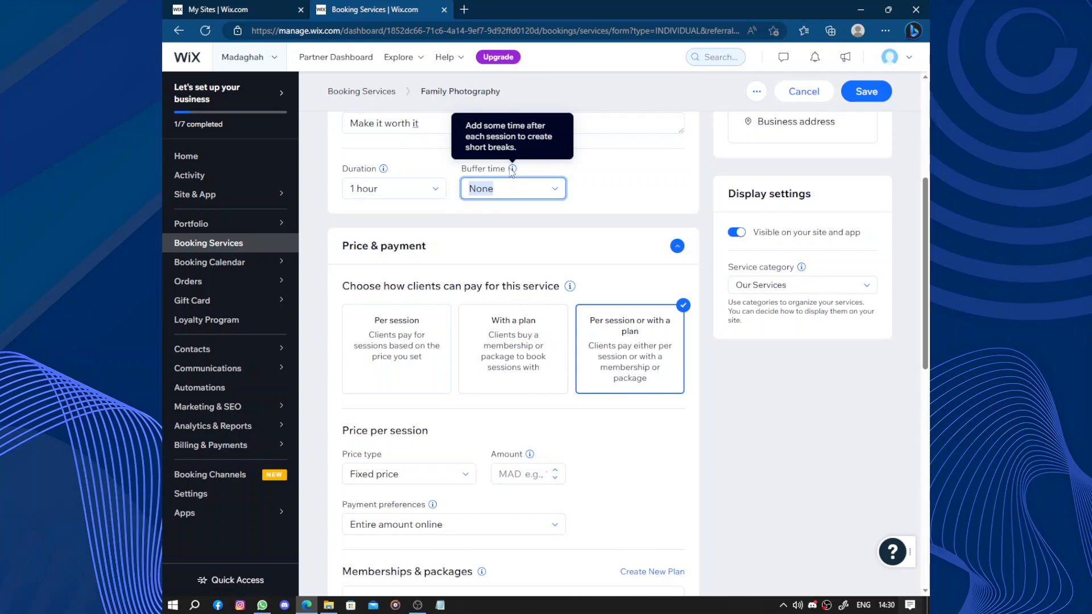
scroll(524, 252, "down", 5)
scroll(522, 252, "up", 2)
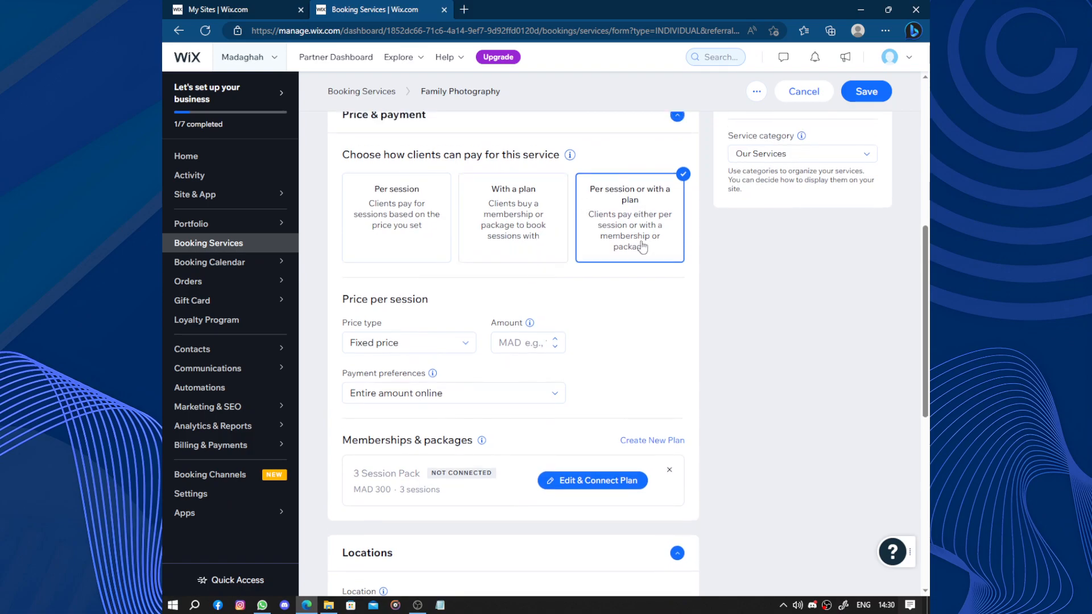
Set clients to pay per session with a fixed price of MAD 300.
left_click(400, 214)
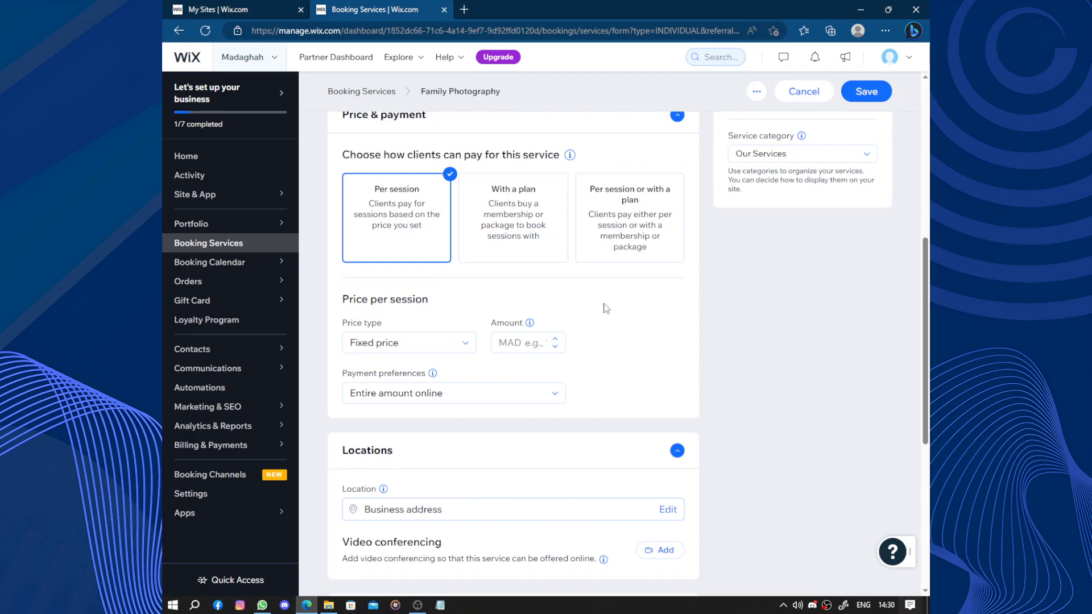
left_click(537, 339)
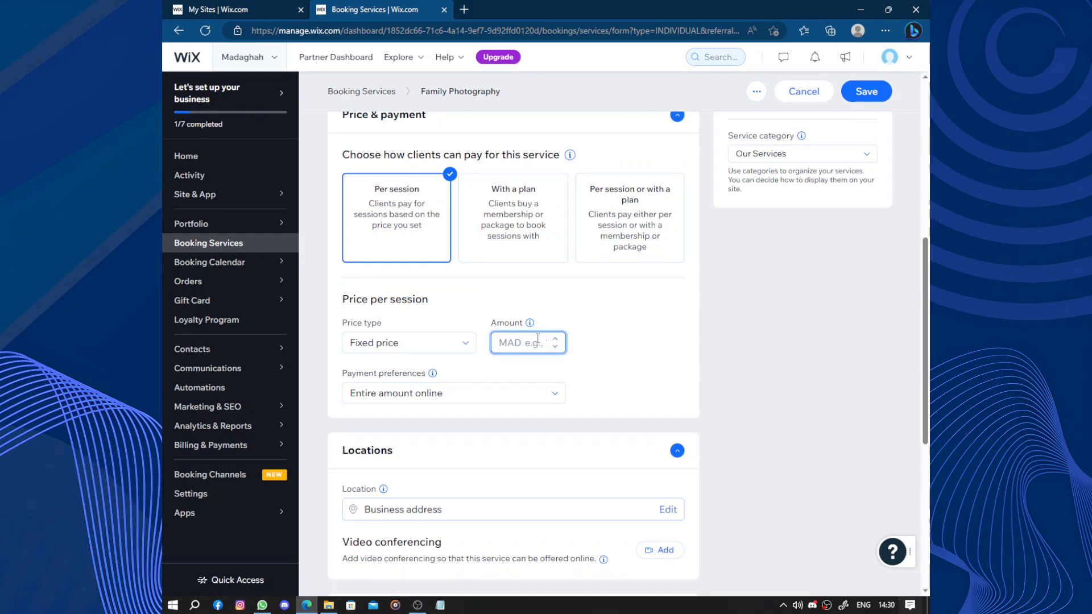
type("300")
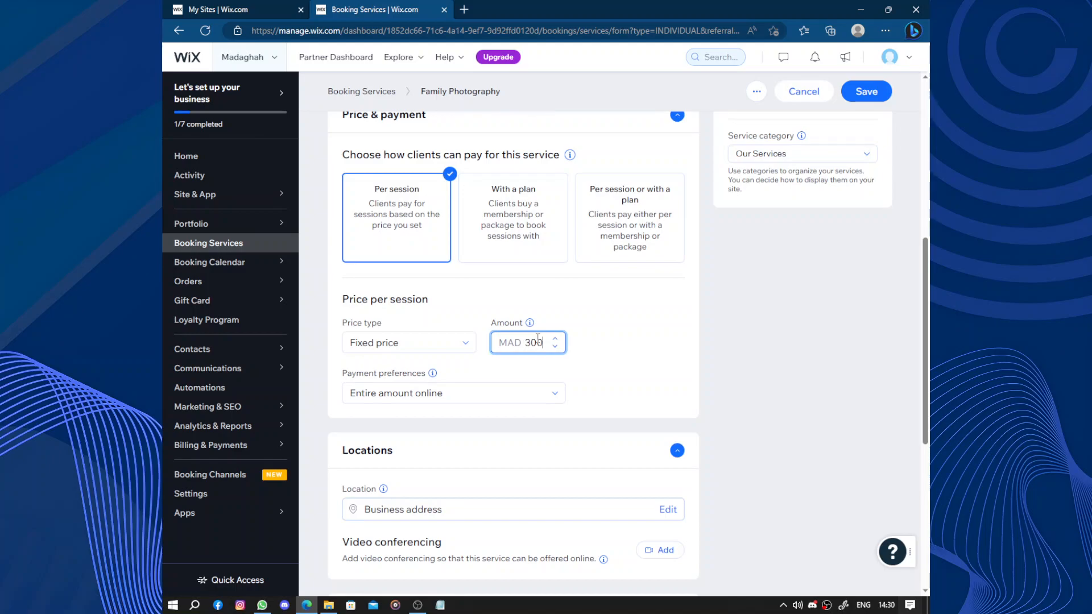
Switch the price type to Varied prices and save the service to start adding price options.
left_click(462, 342)
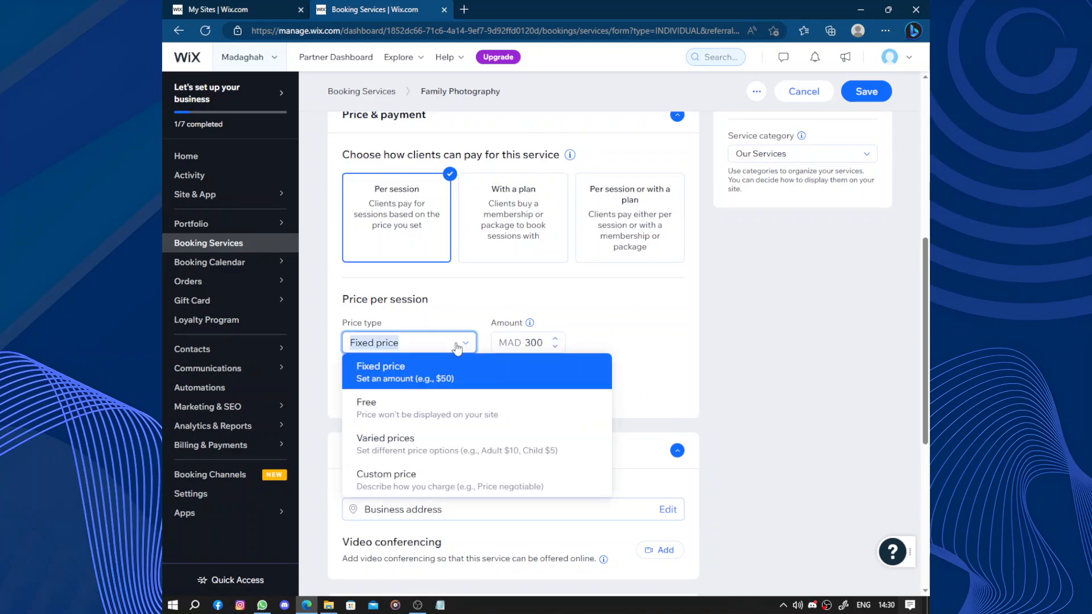
left_click(531, 452)
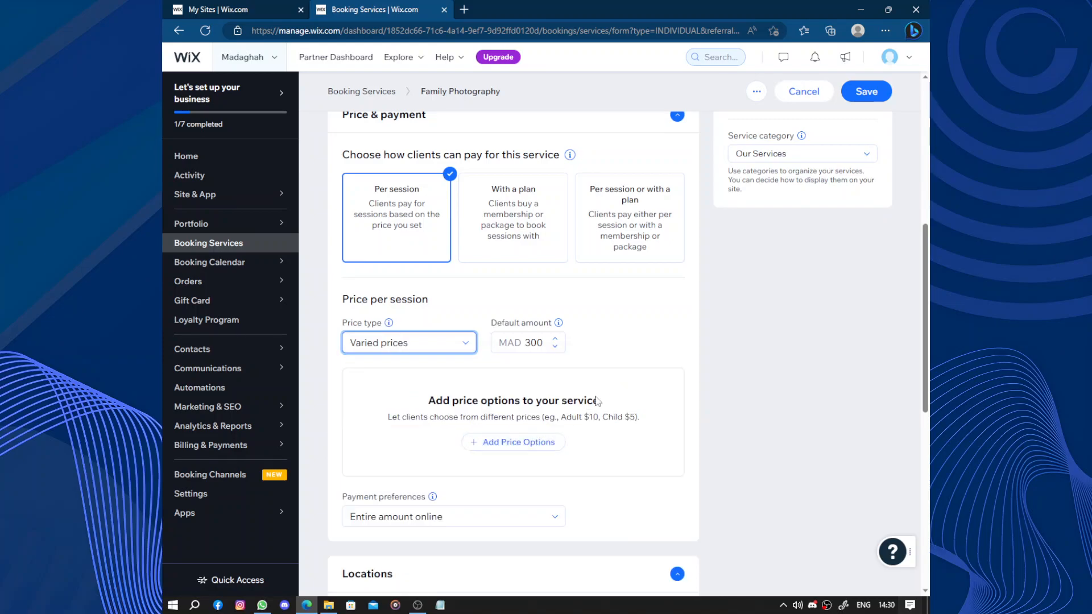
left_click(514, 442)
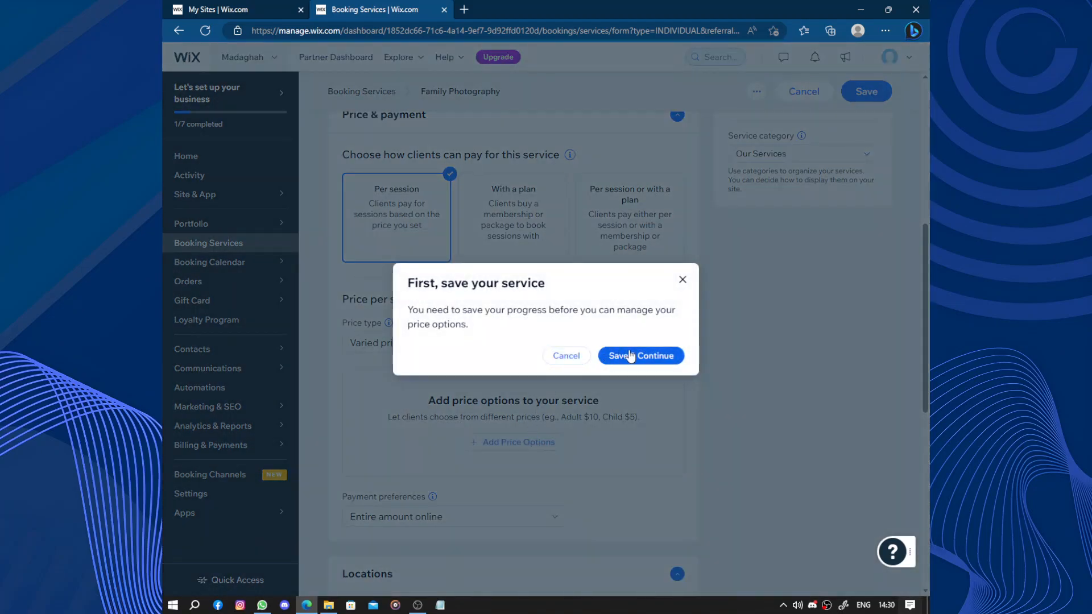
left_click(630, 355)
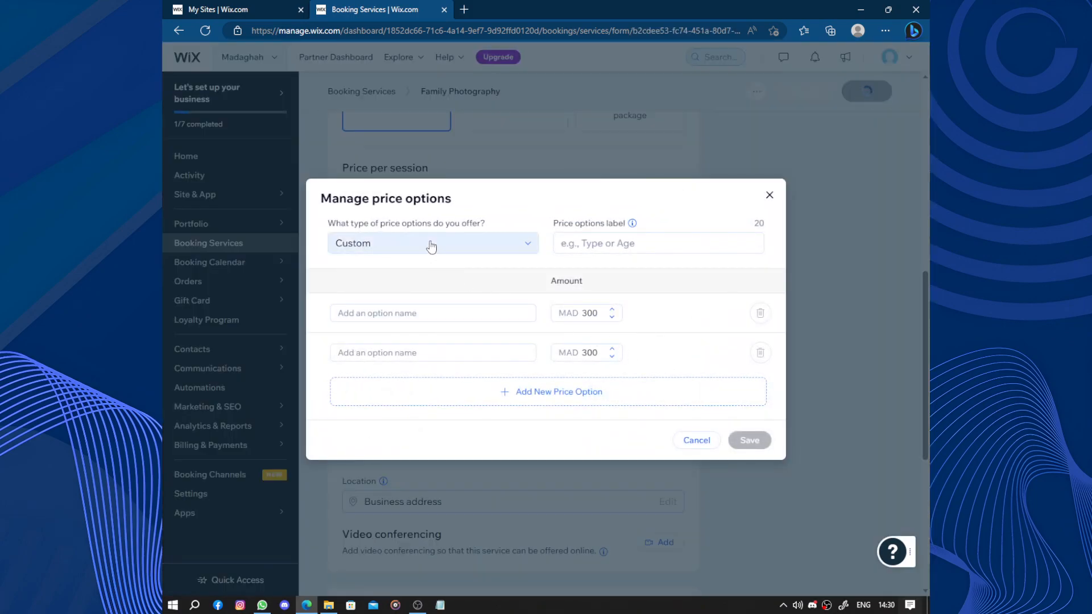
Set staff-based price options with Staff Member #1 at MAD 400 and save them.
left_click(517, 244)
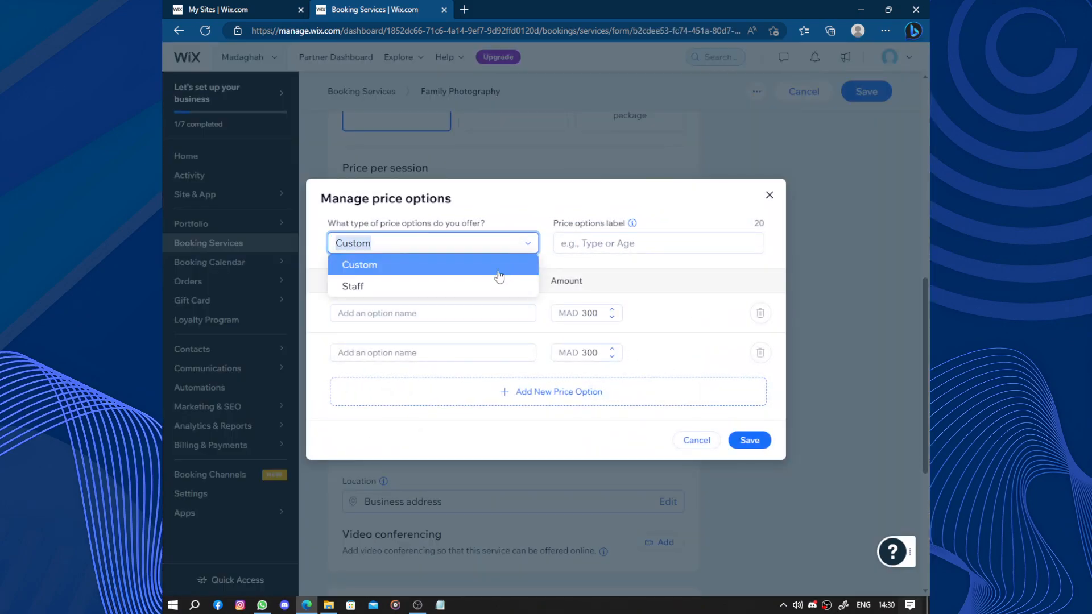
left_click(477, 286)
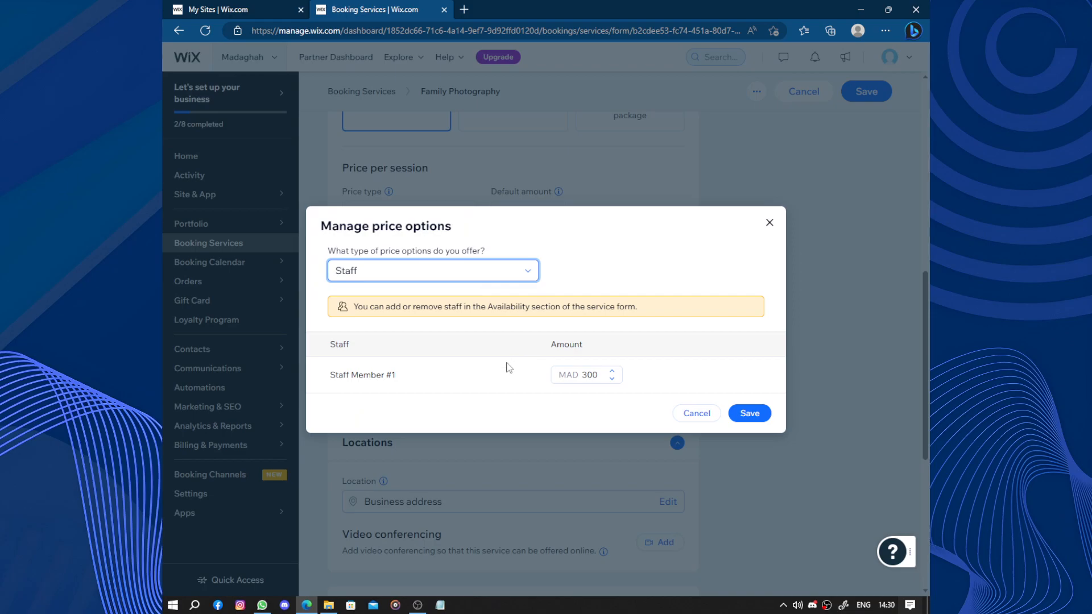
double_click(601, 377)
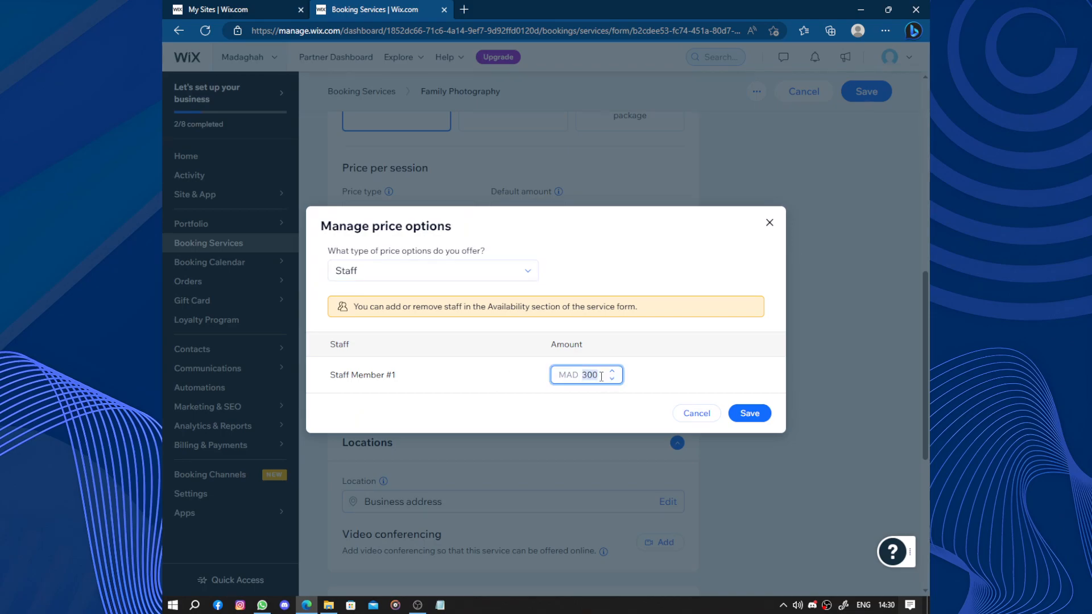
type("400")
left_click(748, 411)
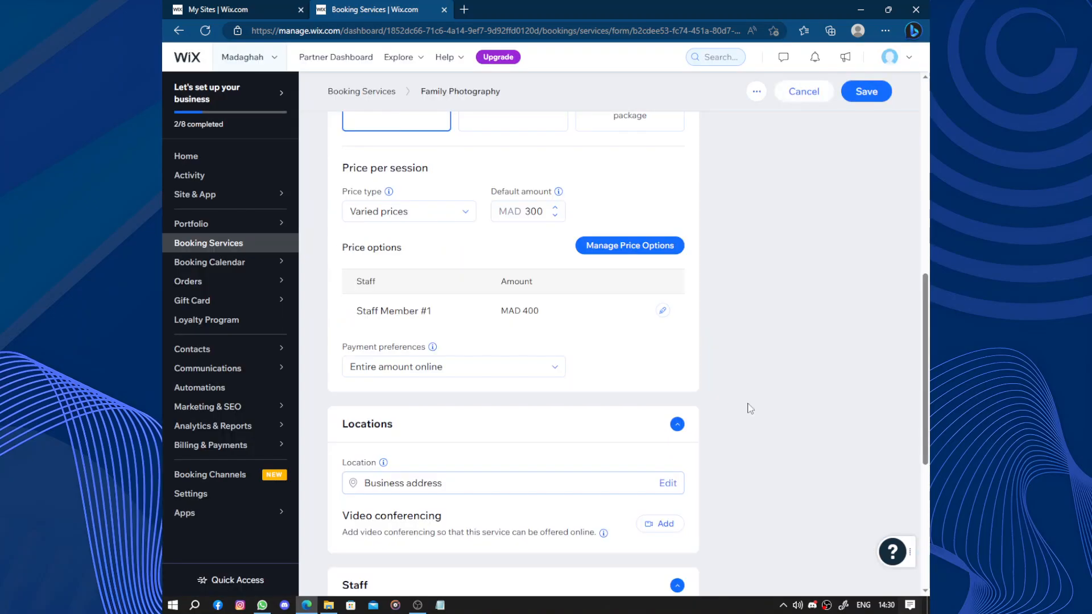
Save the Family Photography service.
scroll(752, 376, "up", 3)
scroll(751, 376, "down", 5)
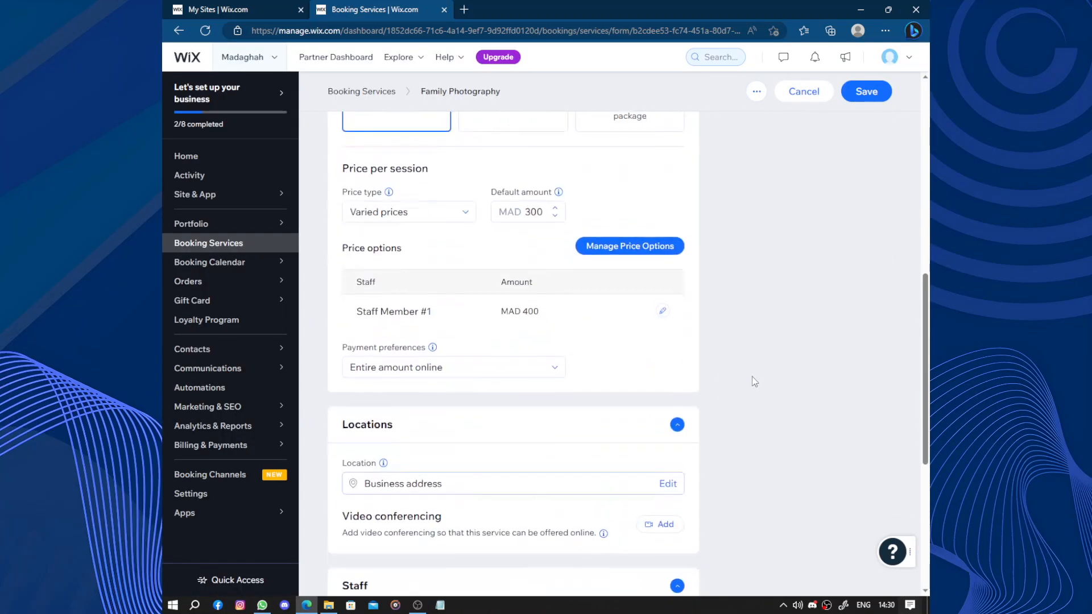
scroll(751, 377, "up", 2)
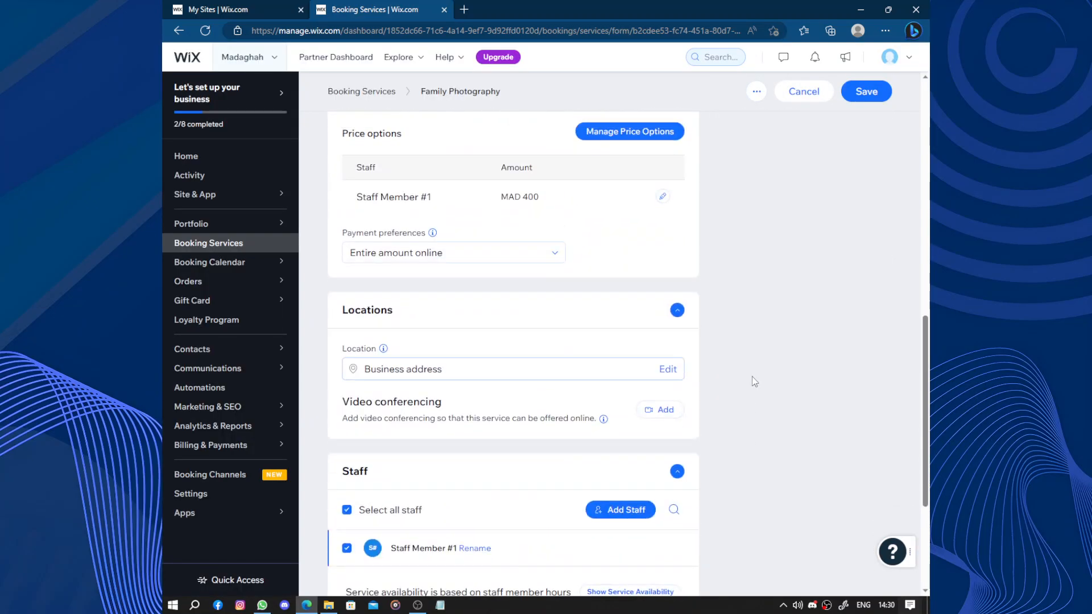
left_click(511, 370)
left_click(514, 380)
scroll(718, 360, "down", 2)
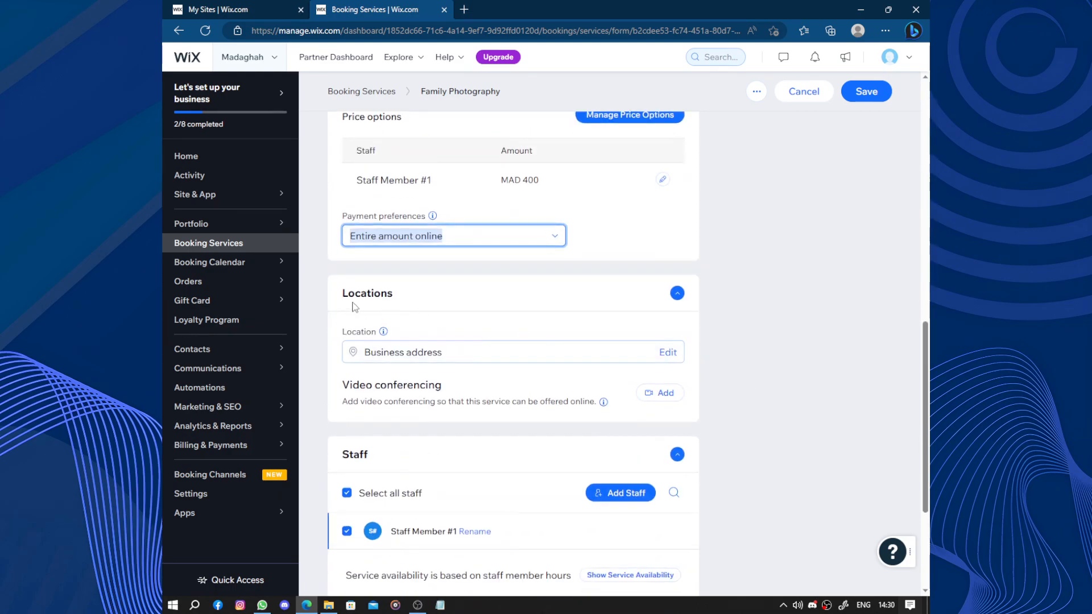
scroll(694, 336, "down", 2)
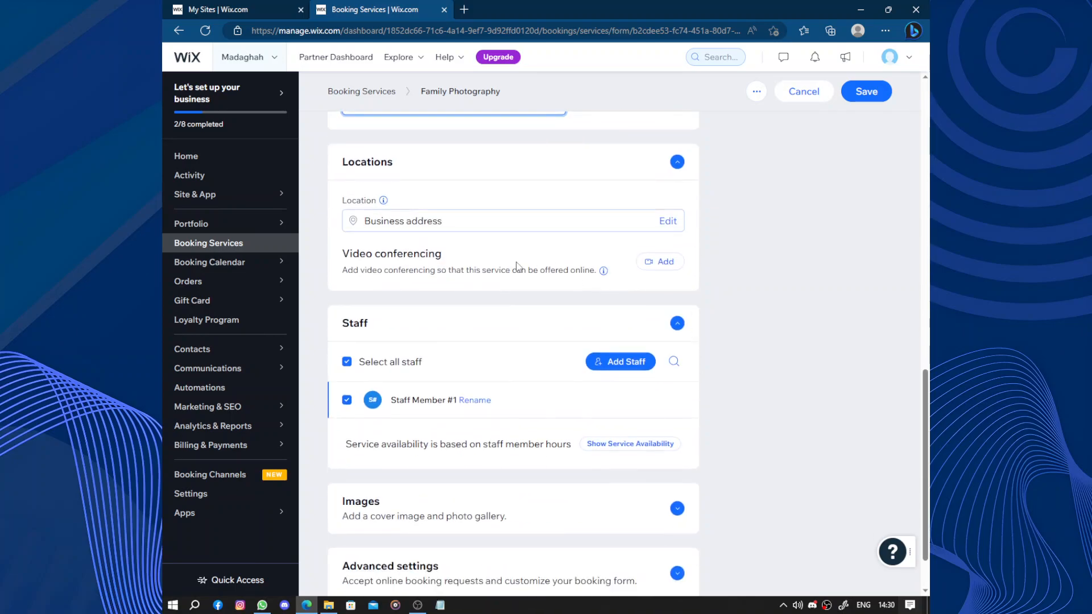
scroll(631, 319, "down", 1)
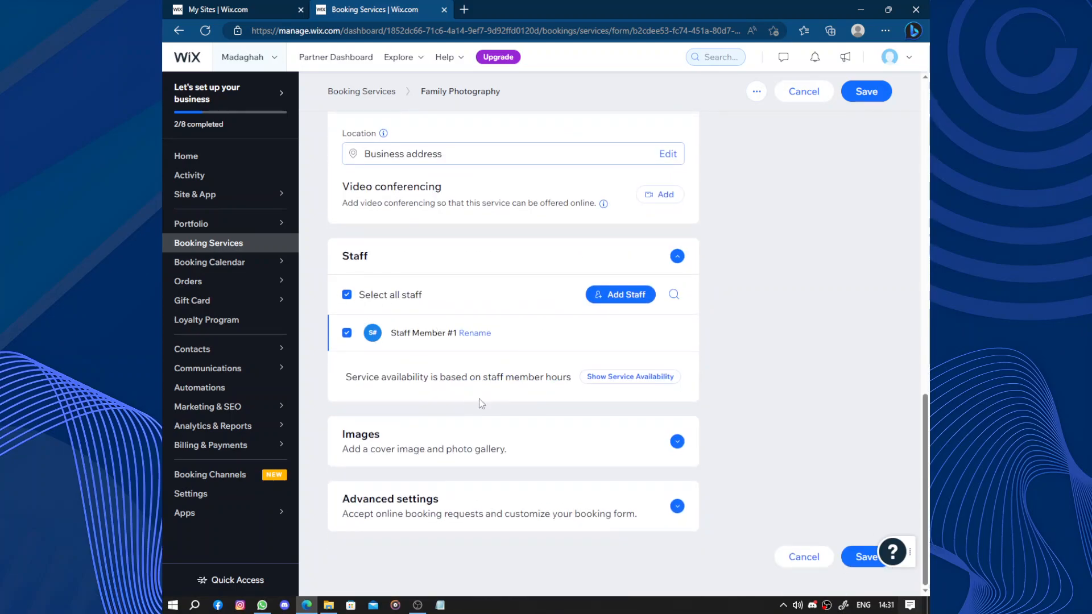
left_click(855, 554)
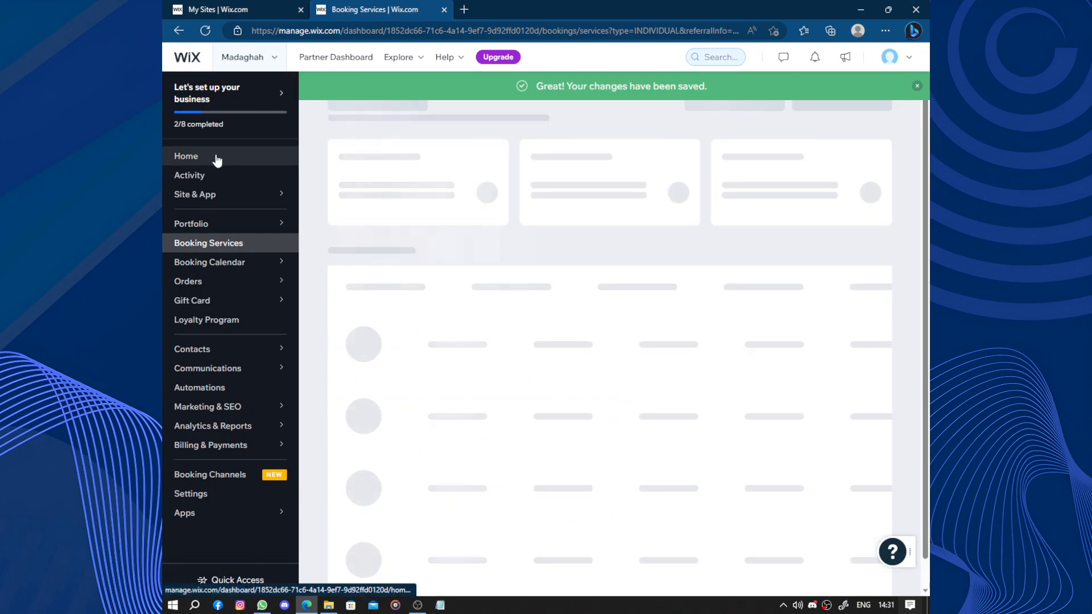
Set the business working hours to include Saturday and Sunday, 10:00 AM to 6:00 PM.
left_click(215, 160)
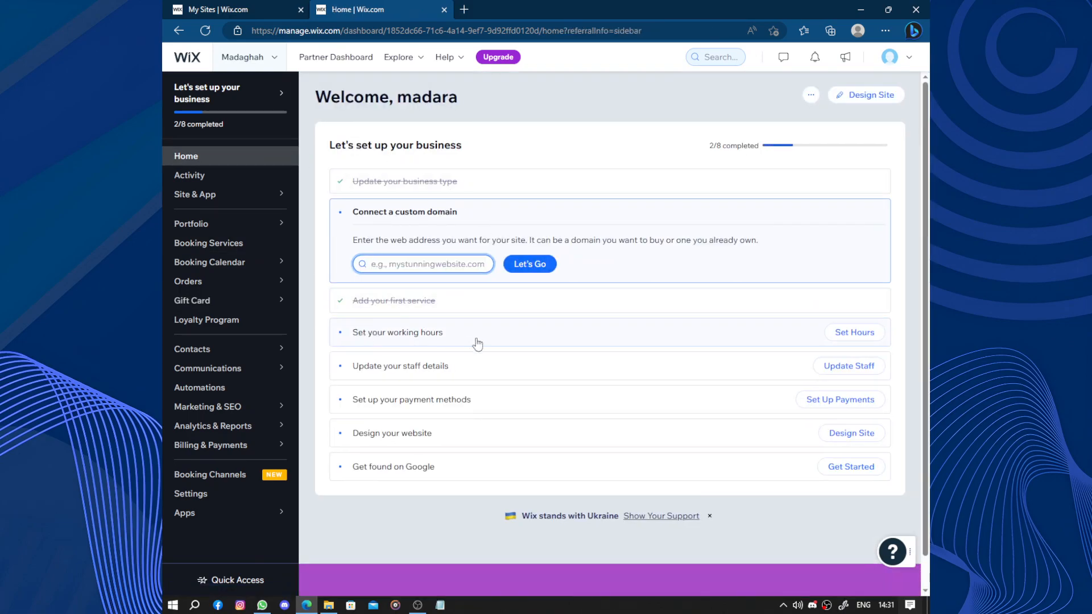
left_click(858, 332)
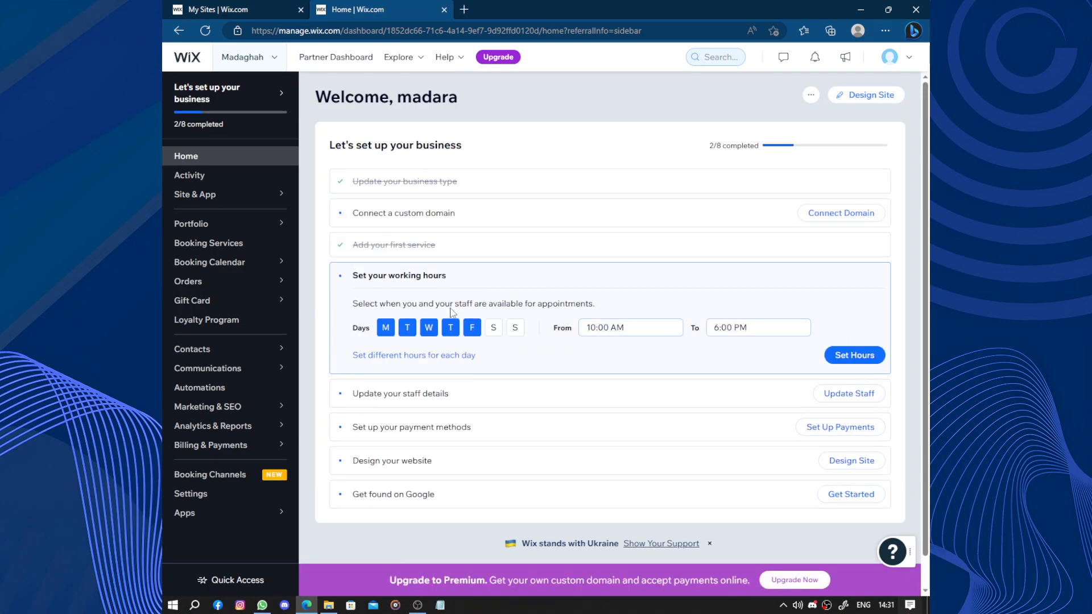
left_click(516, 328)
left_click(493, 330)
left_click(862, 356)
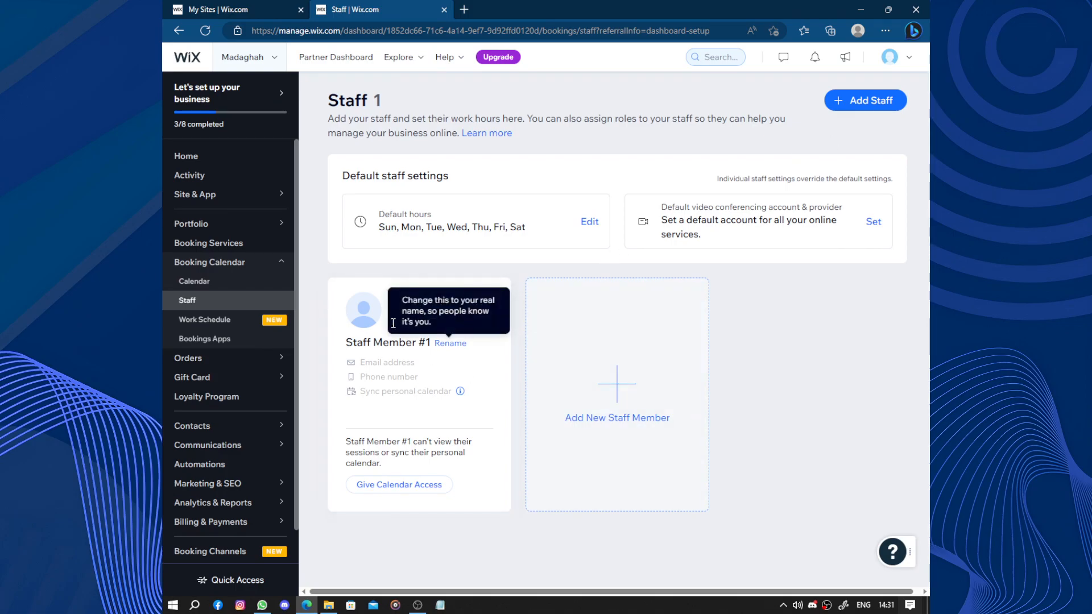
Edit the staff member's profile, filling in their full name, email and phone from saved info.
left_click(442, 303)
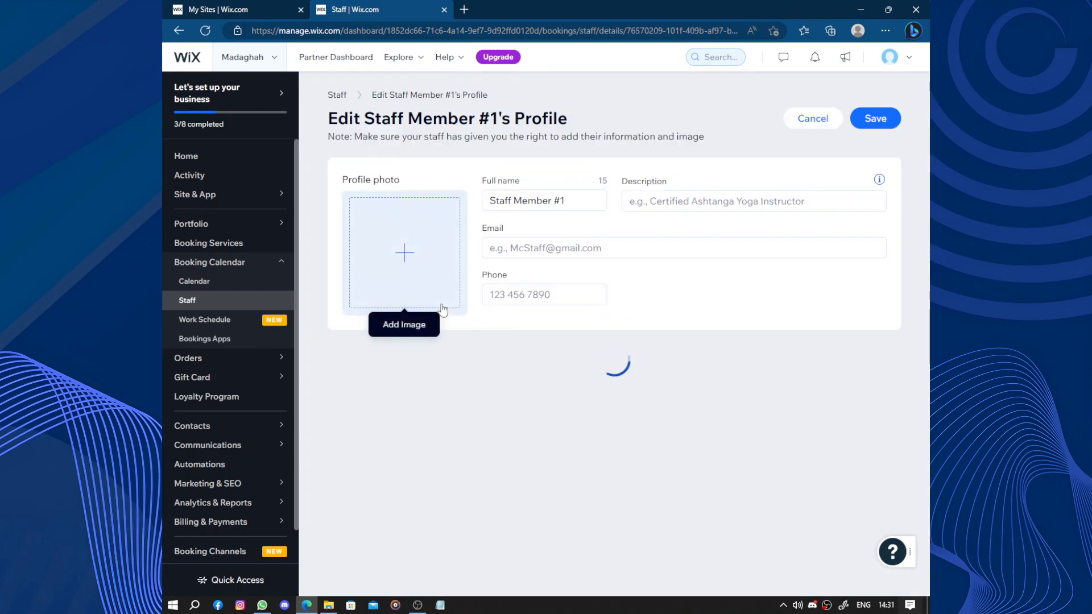
left_click(597, 248)
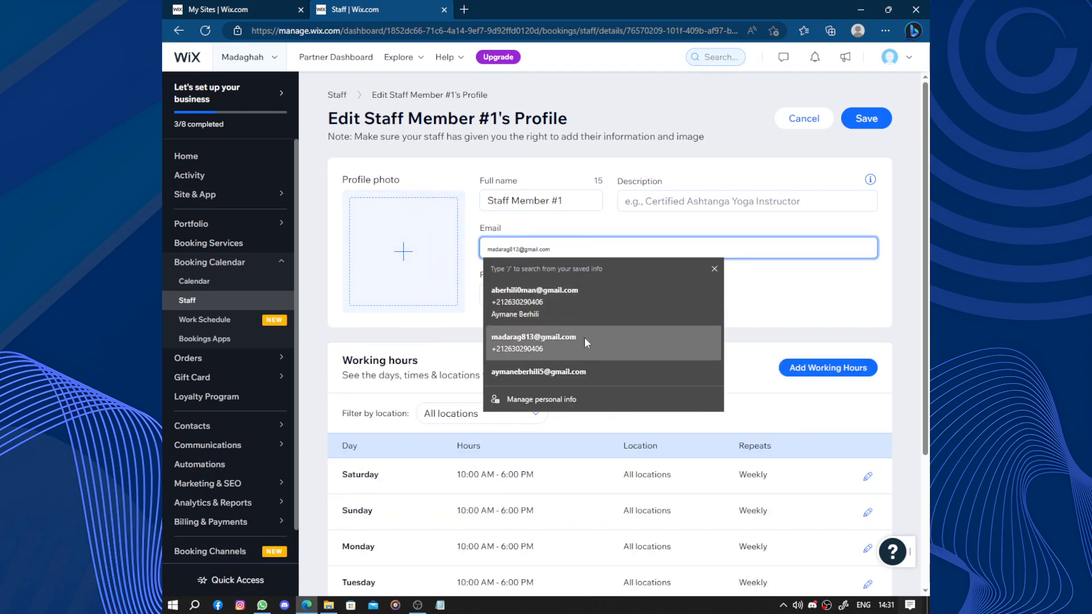
left_click(569, 294)
left_click(580, 349)
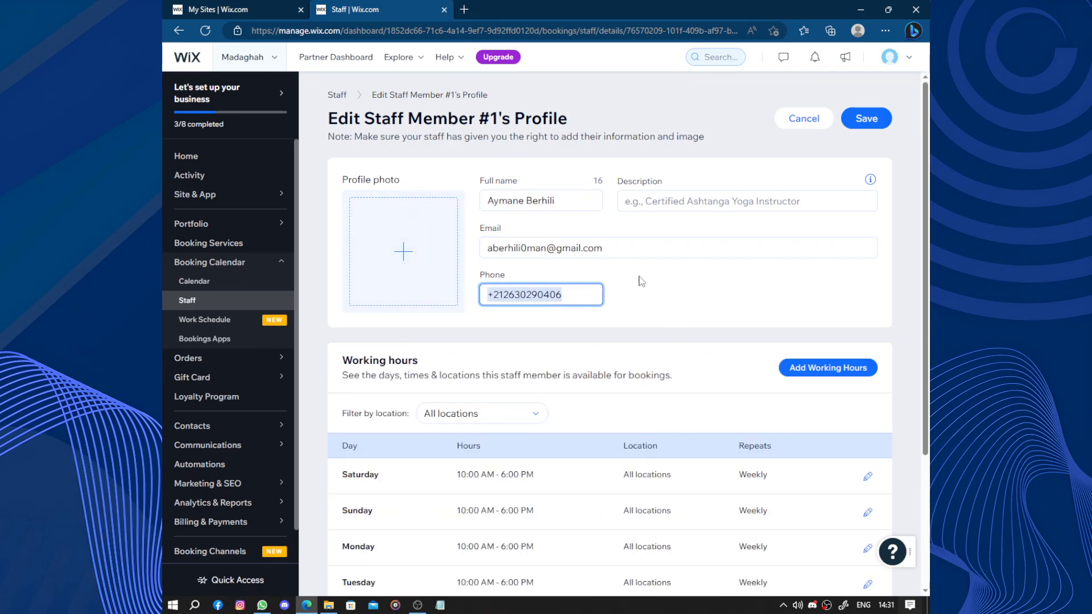
Remove the staff member's Sunday working hours, confirming the prompts, and save the profile.
scroll(639, 281, "down", 3)
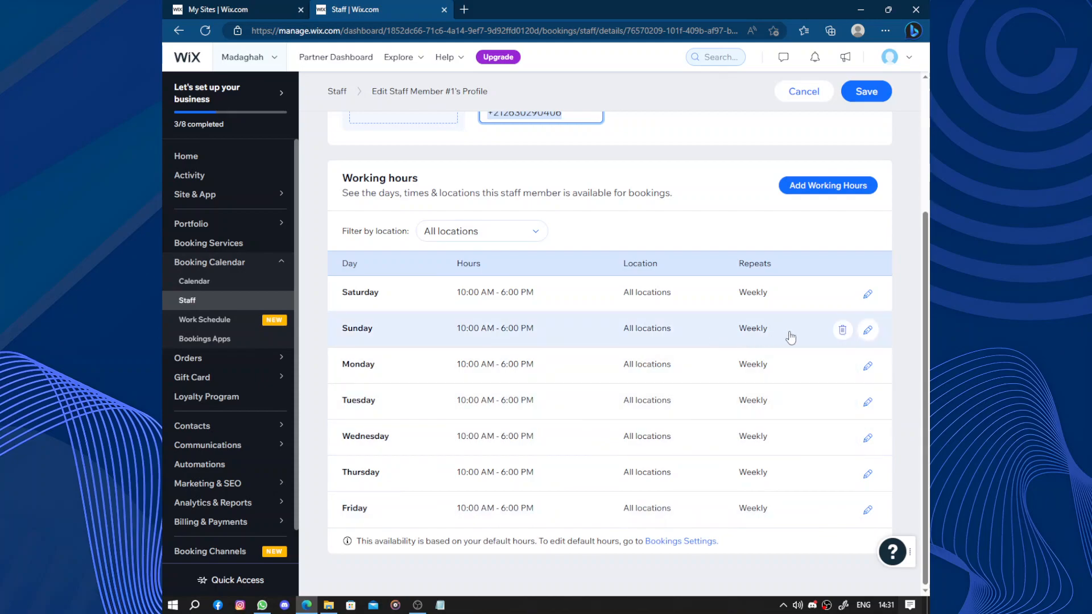
left_click(842, 330)
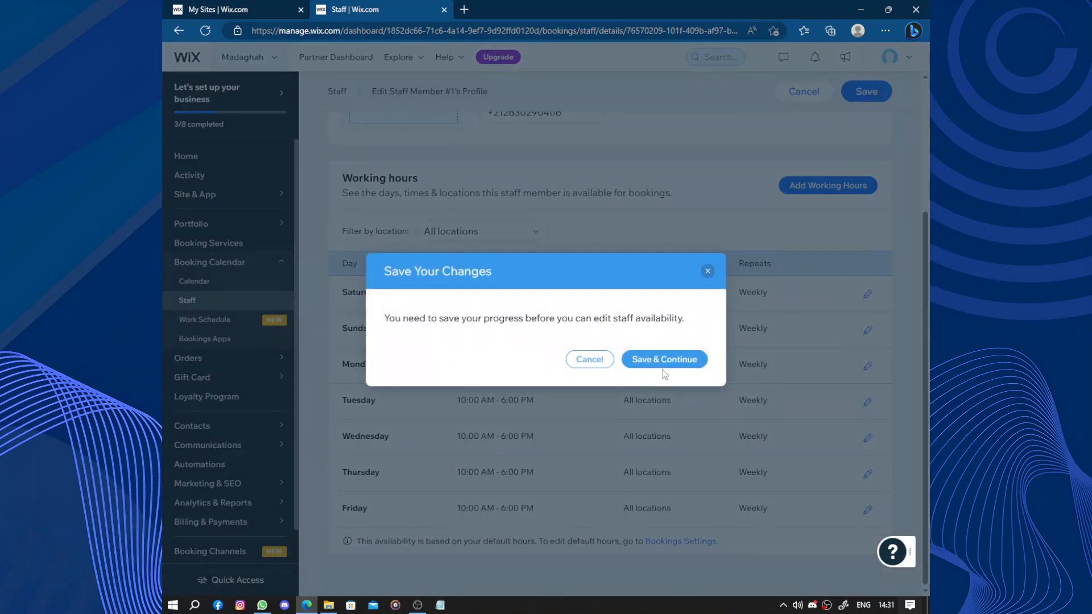
left_click(664, 360)
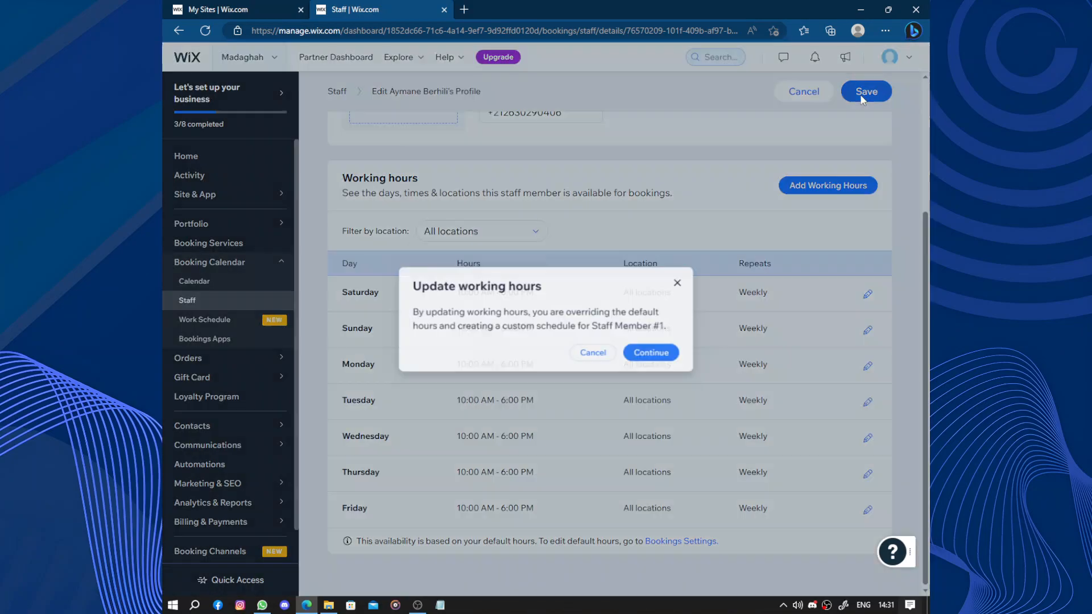
left_click(646, 357)
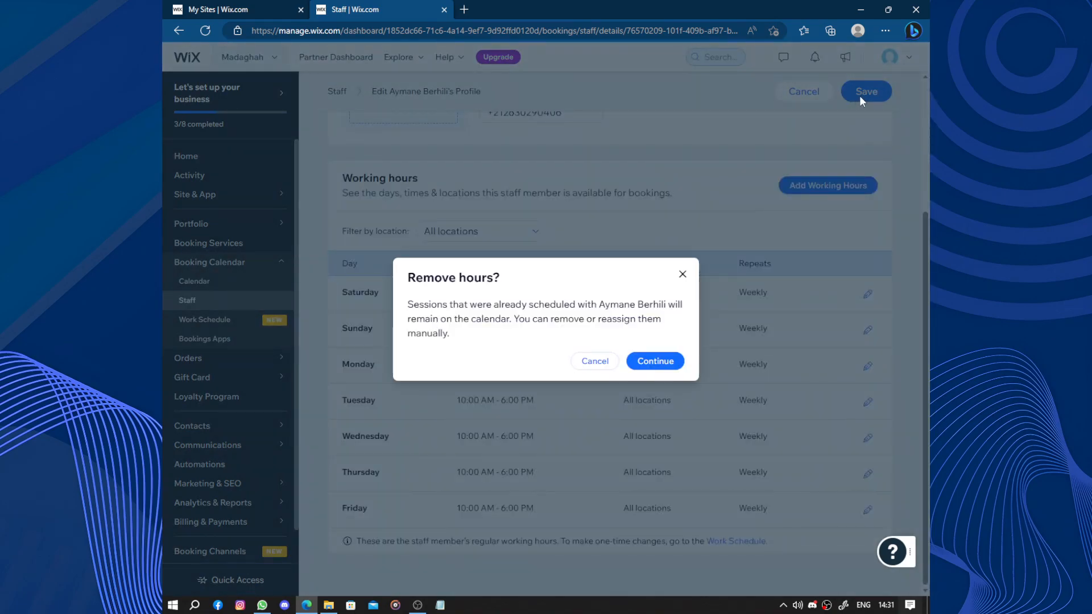
left_click(656, 361)
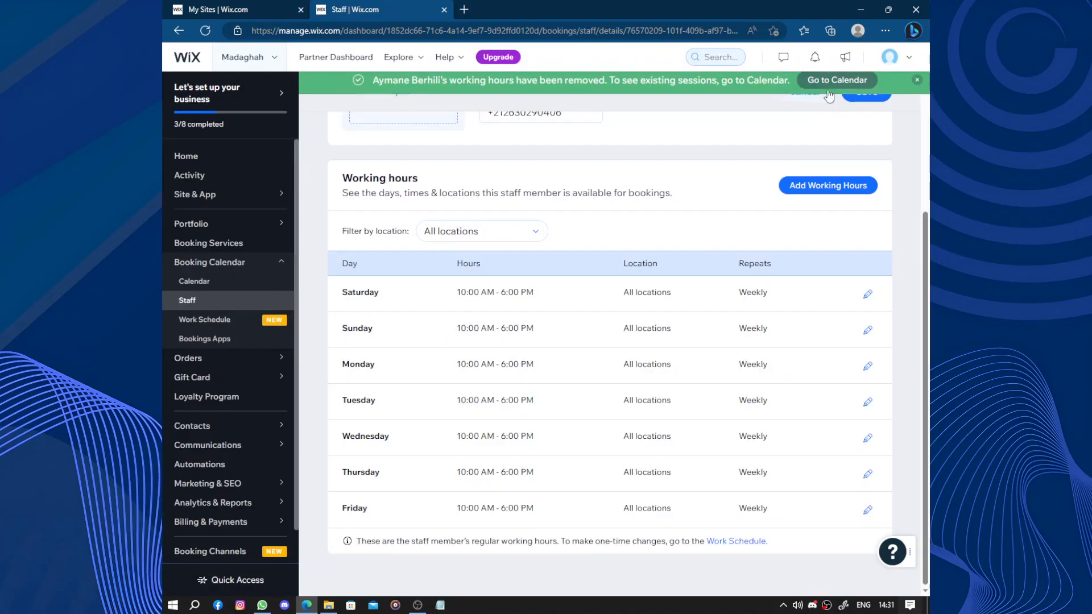
scroll(862, 152, "up", 3)
left_click(865, 120)
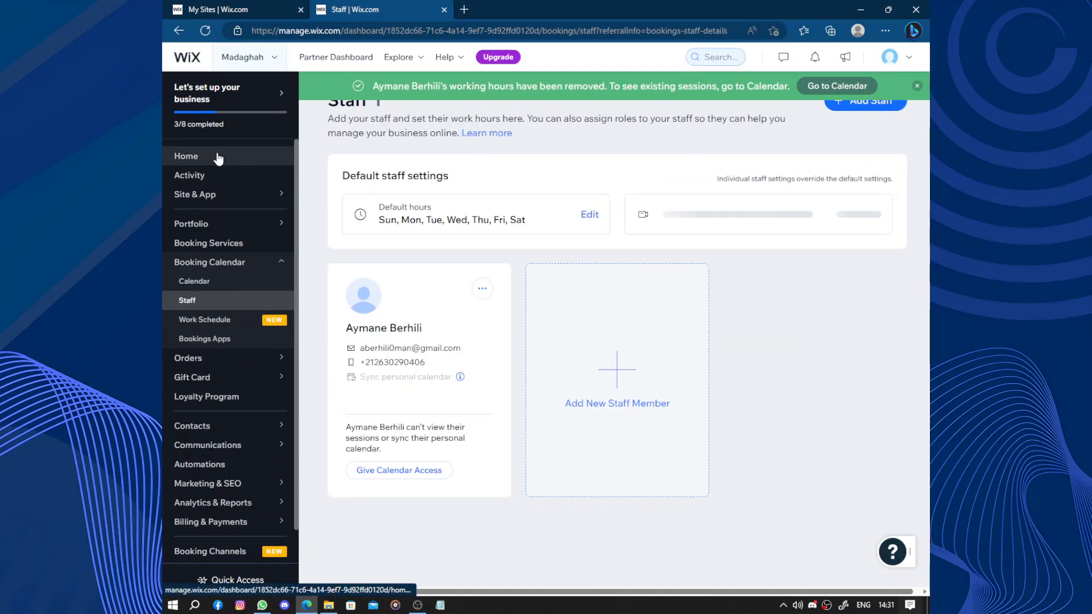
Start designing the website from the setup checklist, letting Wix create the site.
left_click(218, 158)
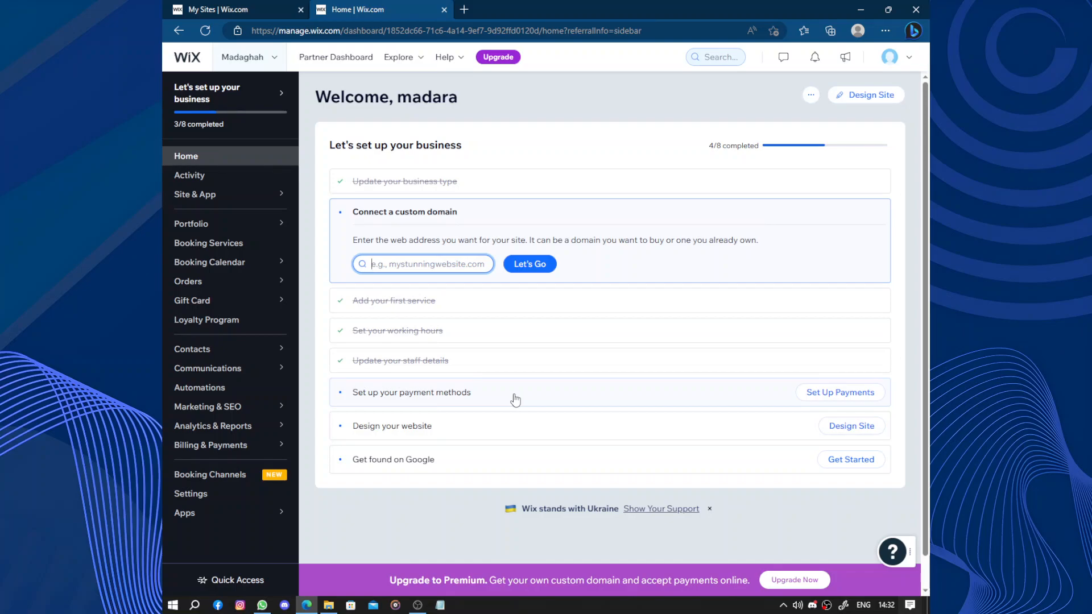
left_click(509, 435)
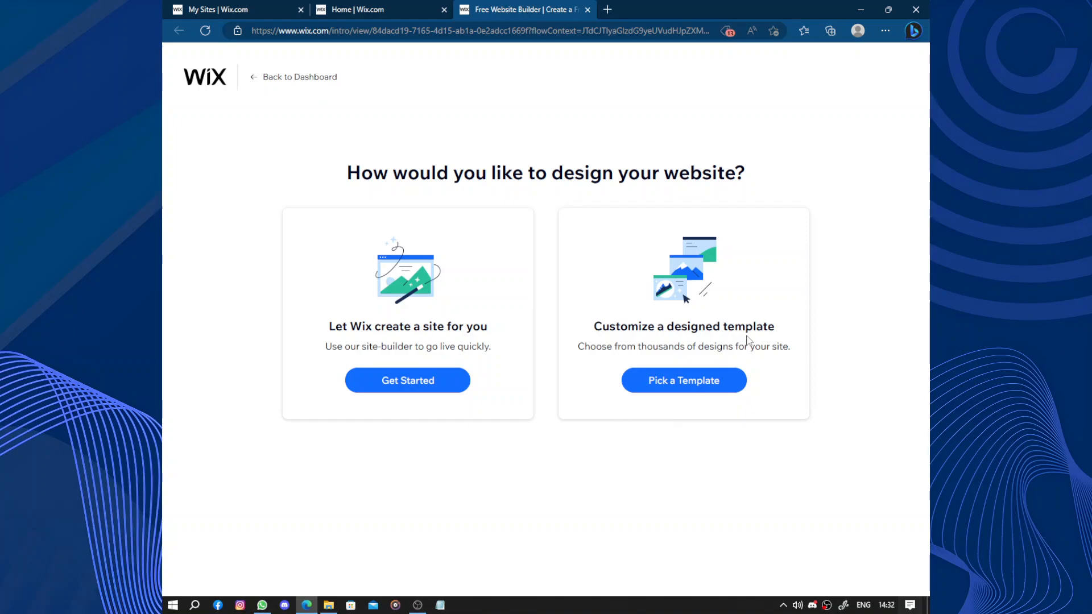
left_click(420, 382)
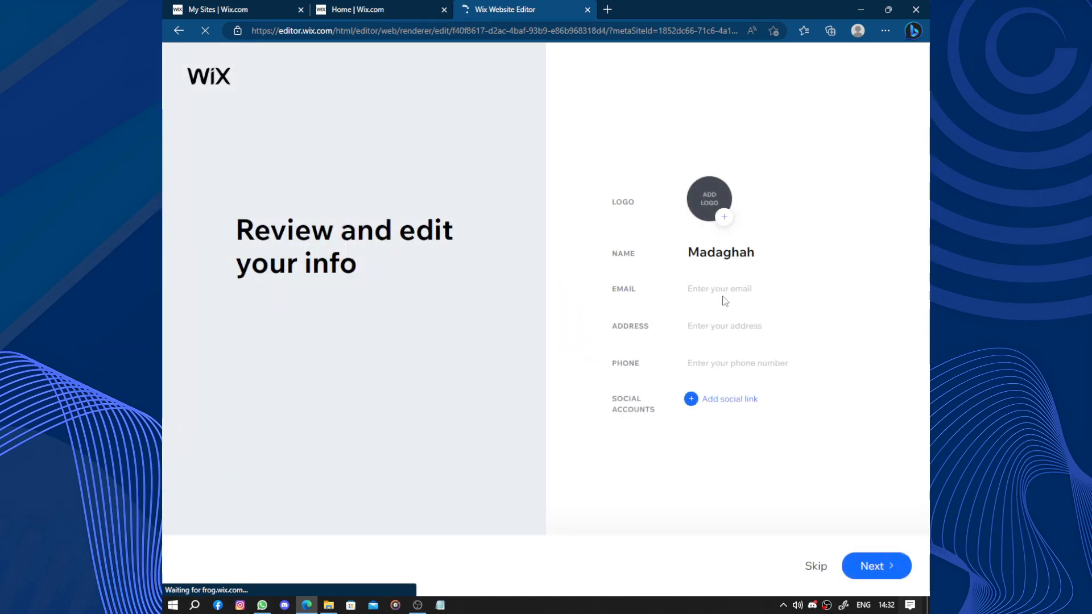
Add five social link fields to the site info form.
left_click(703, 403)
left_click(699, 422)
left_click(698, 443)
left_click(695, 462)
left_click(695, 481)
left_click(689, 502)
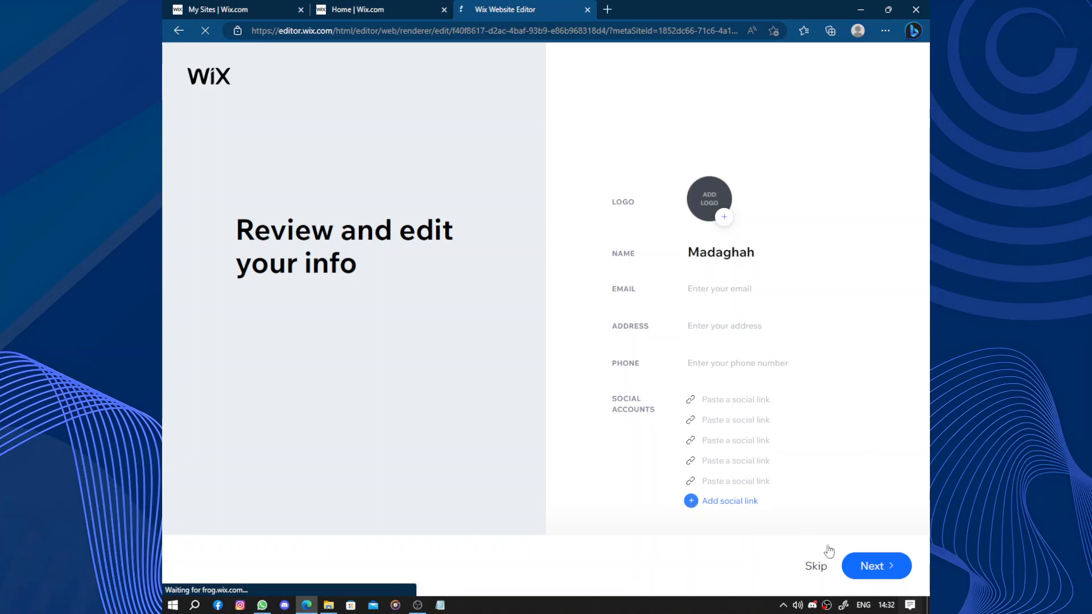
Continue to the theme choice and pick the pink "Enchanting, delicate" theme.
left_click(880, 574)
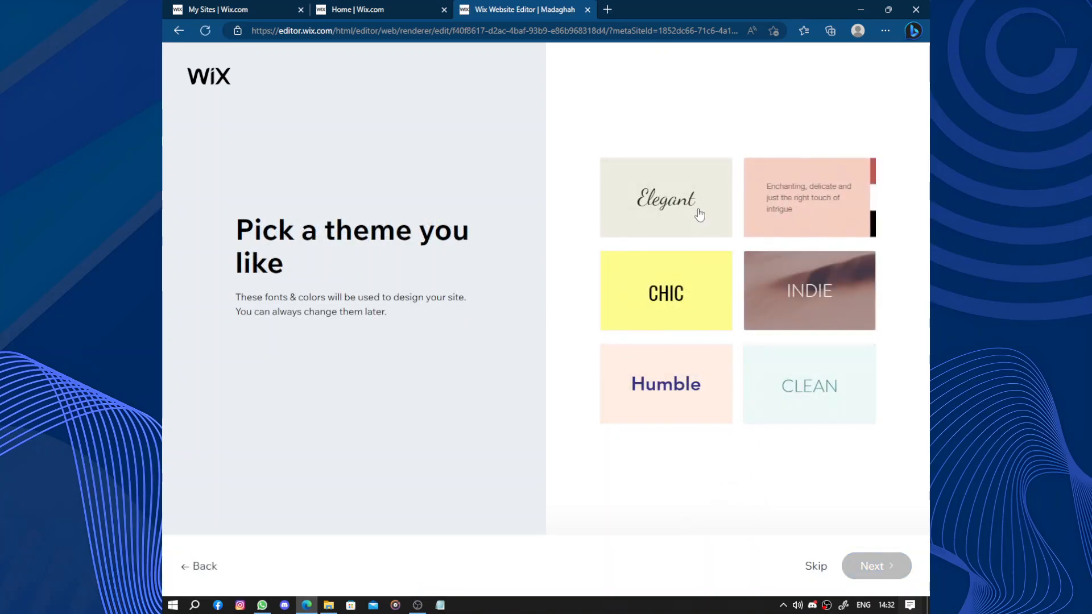
left_click(770, 217)
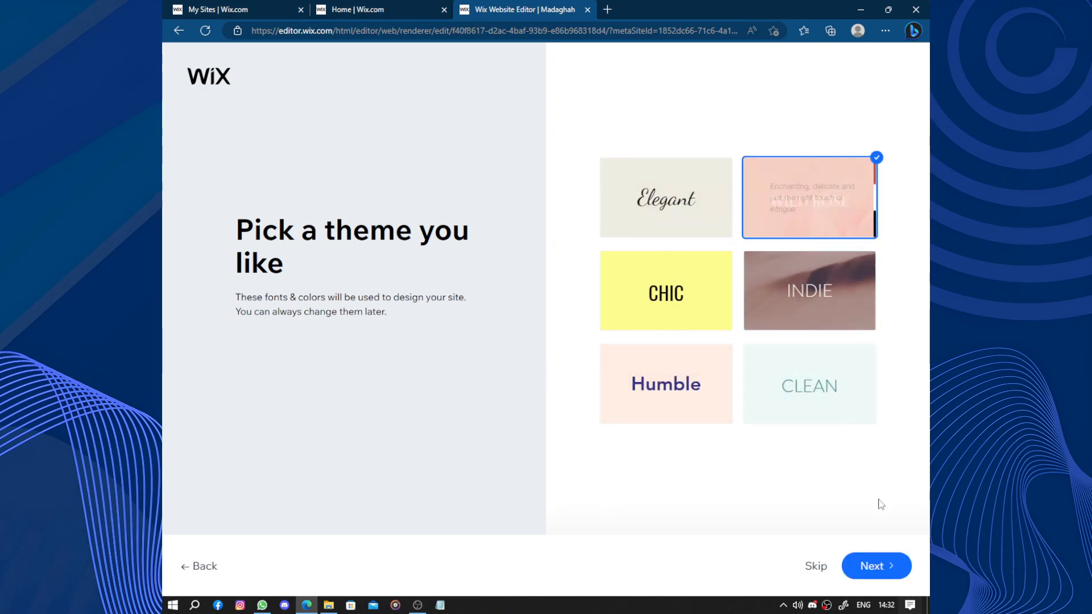
Confirm the theme and pick the third homepage design with the bouquet hero image.
left_click(872, 566)
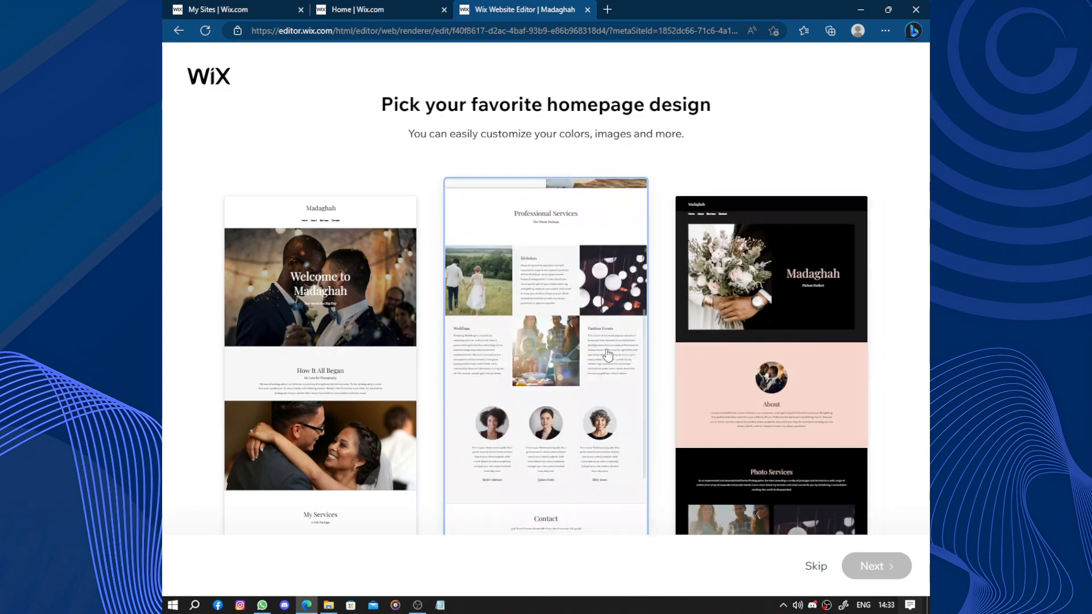
left_click(804, 338)
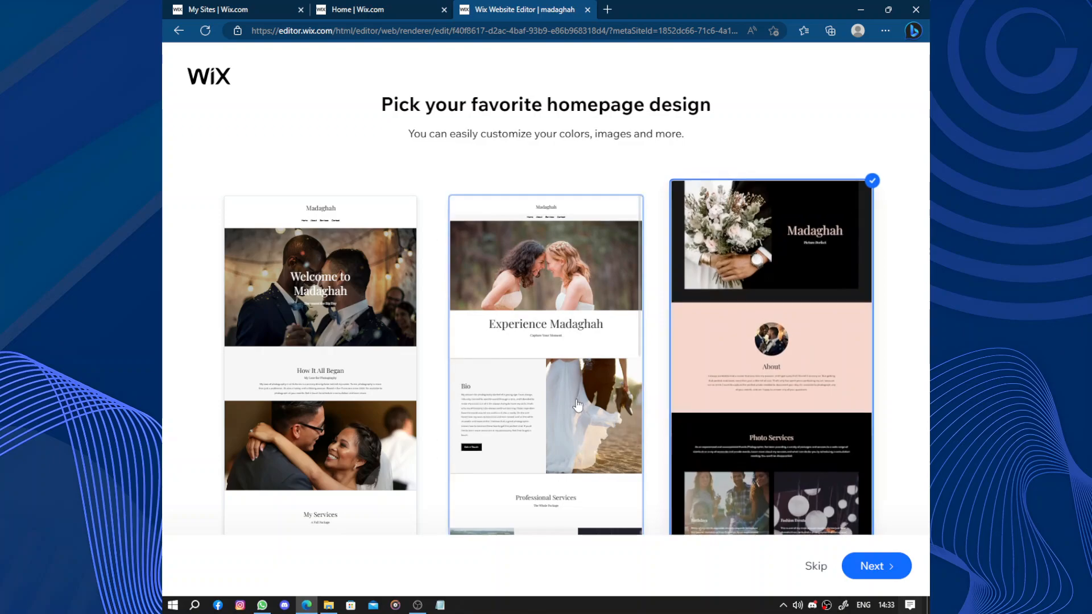
left_click(876, 566)
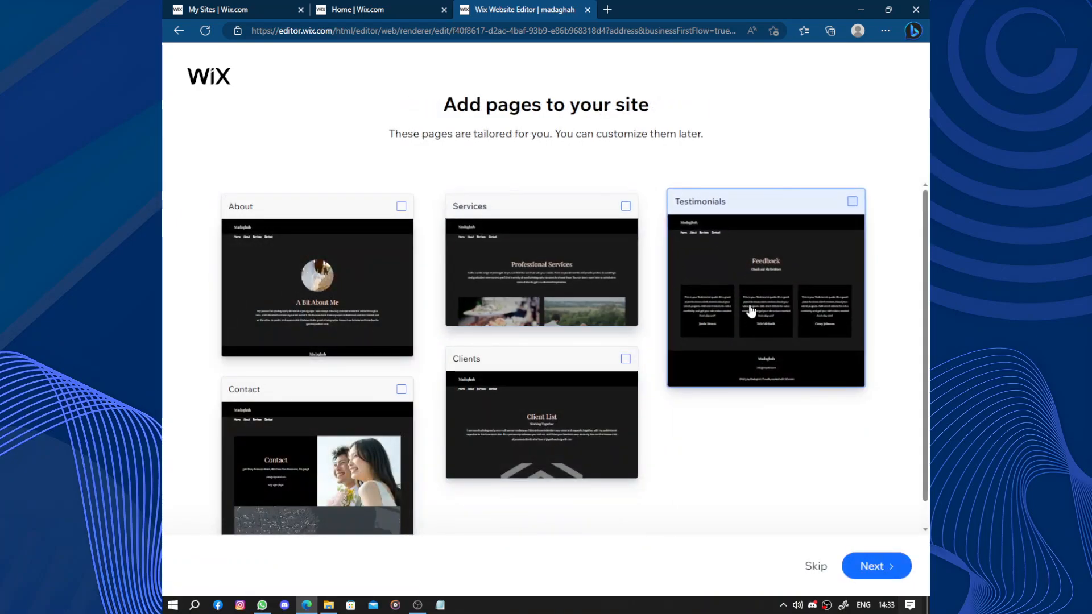
Add the About page to the site and finish the site creation wizard.
scroll(708, 348, "down", 1)
scroll(533, 414, "up", 1)
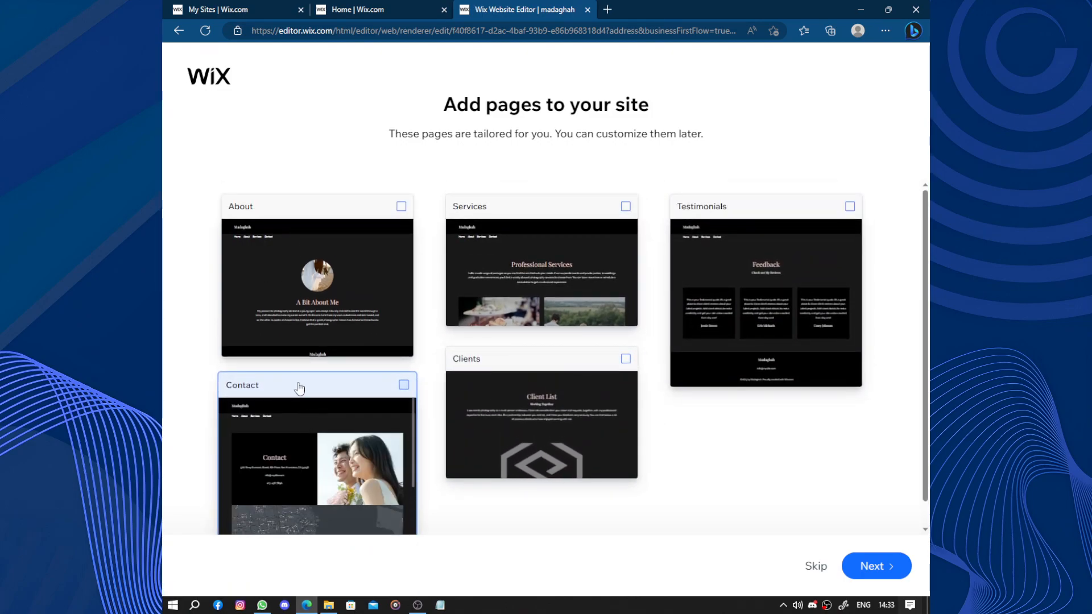
left_click(311, 289)
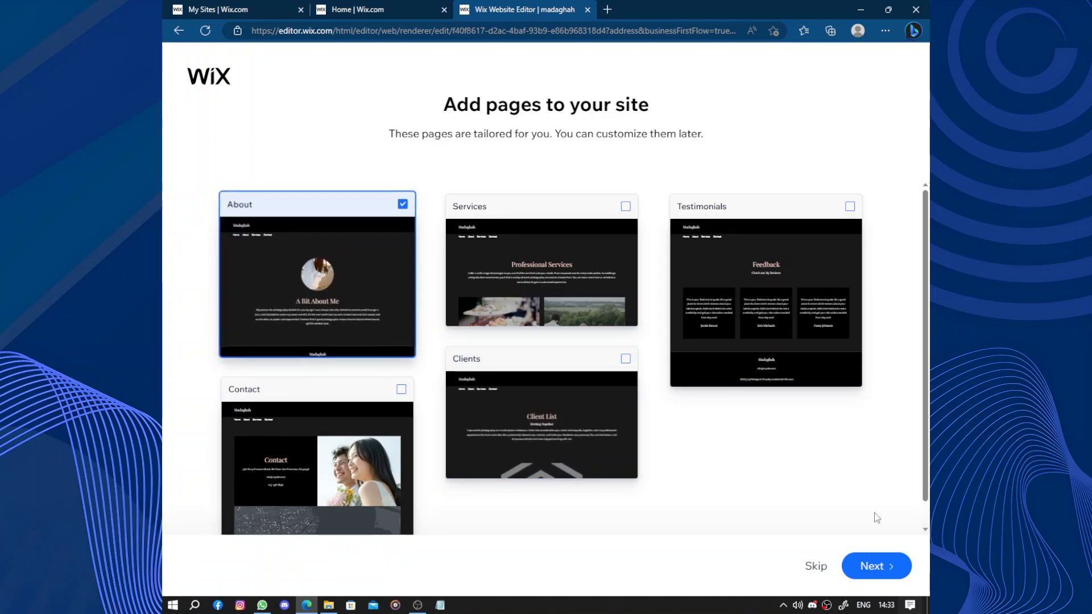
left_click(876, 566)
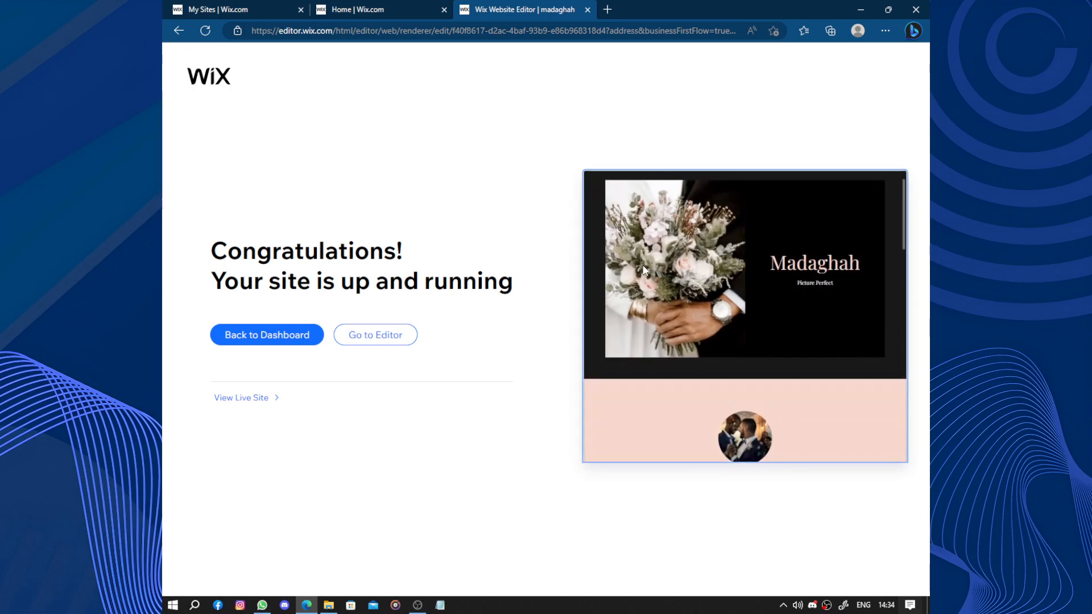
Return to the dashboard and start the SEO setup checklist.
left_click(292, 336)
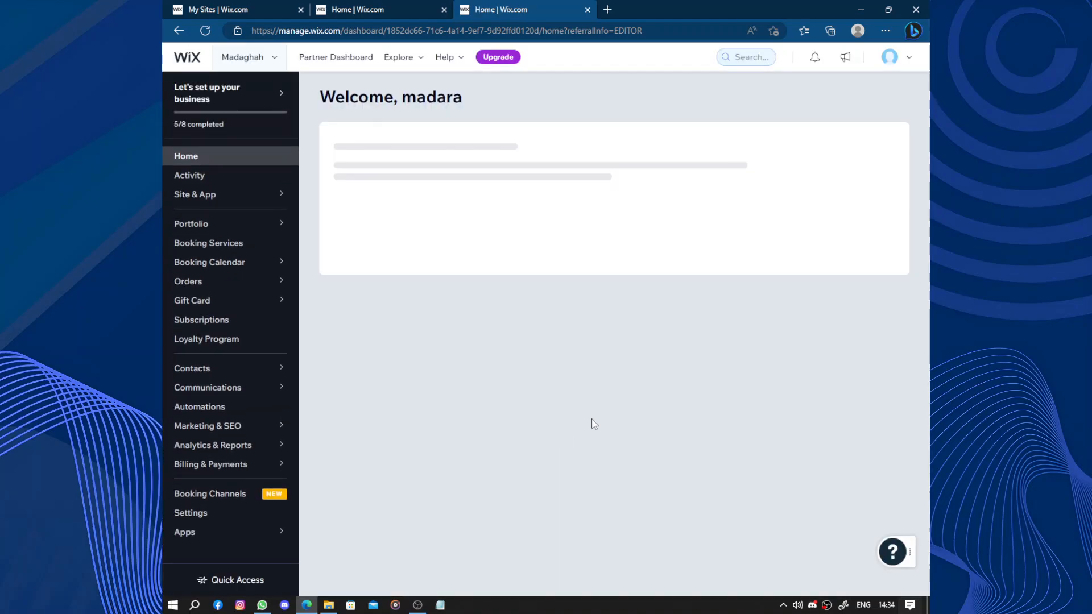
left_click(445, 454)
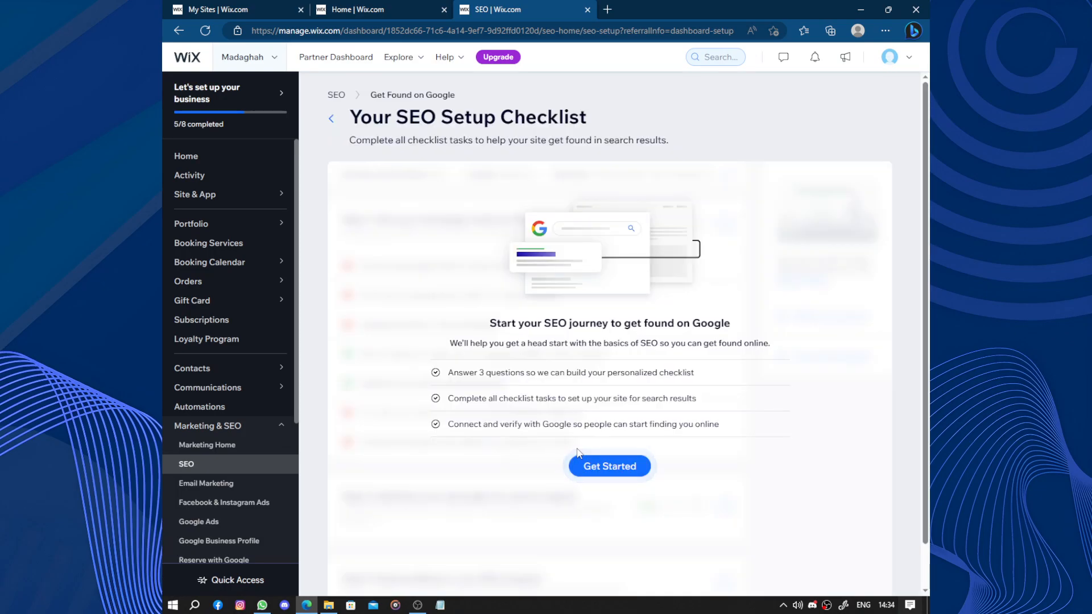
left_click(605, 464)
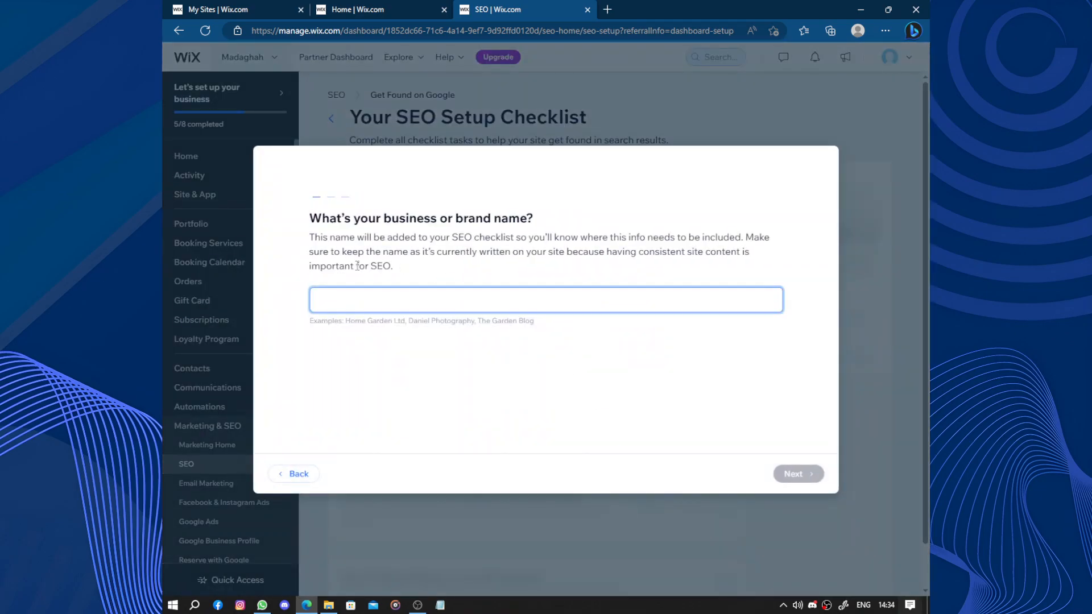
Enter the business or brand name in the SEO setup questions and continue.
left_click(408, 300)
type("Madara")
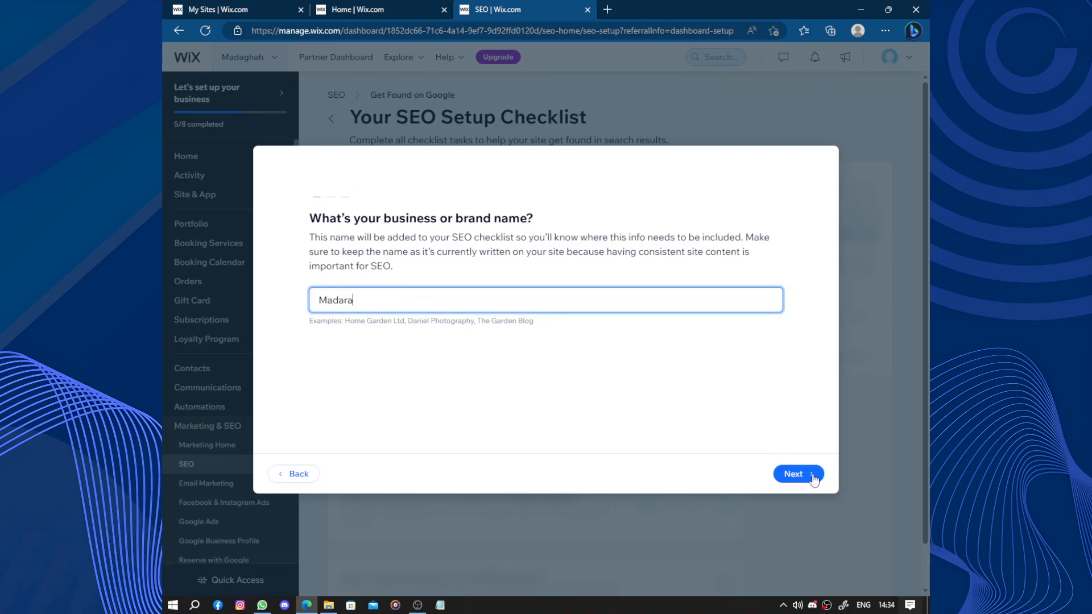
left_click(813, 478)
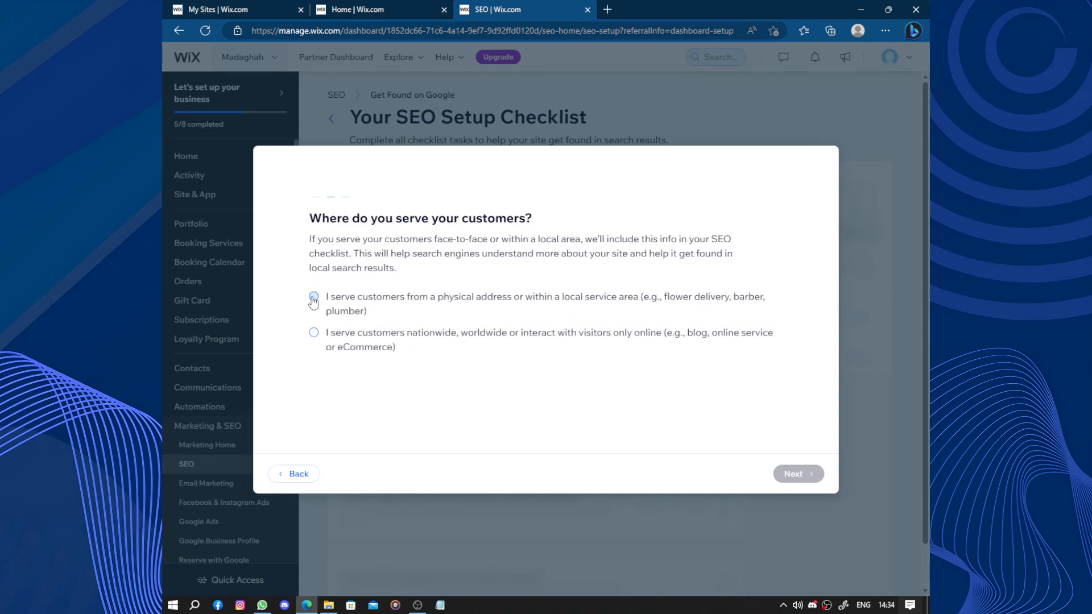
Choose serving customers nationwide or online, and set the SEO keyword to Photographie to complete the checklist setup.
left_click(314, 333)
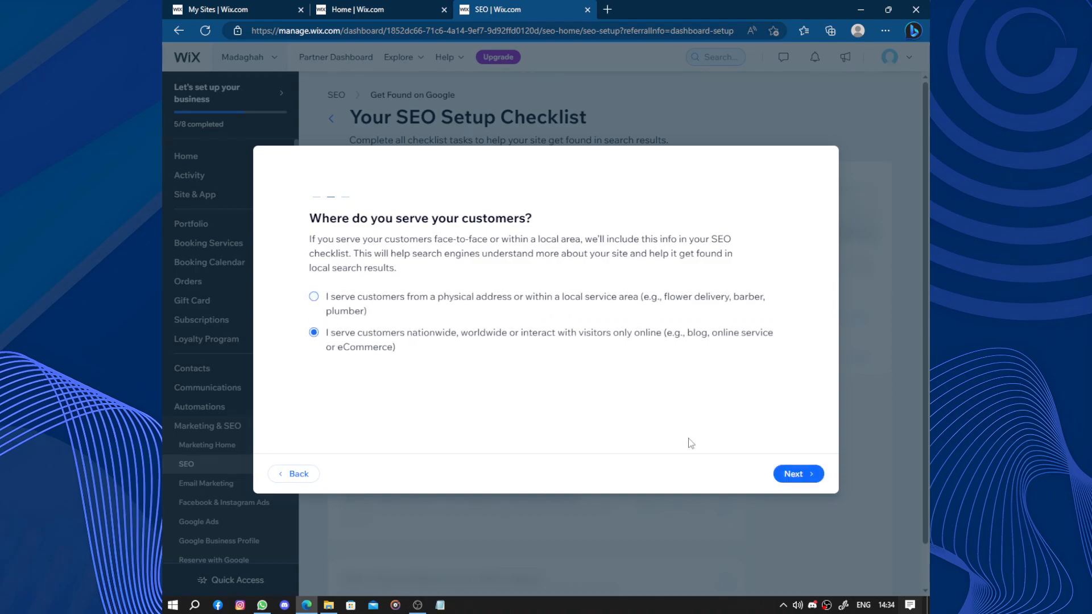
left_click(795, 478)
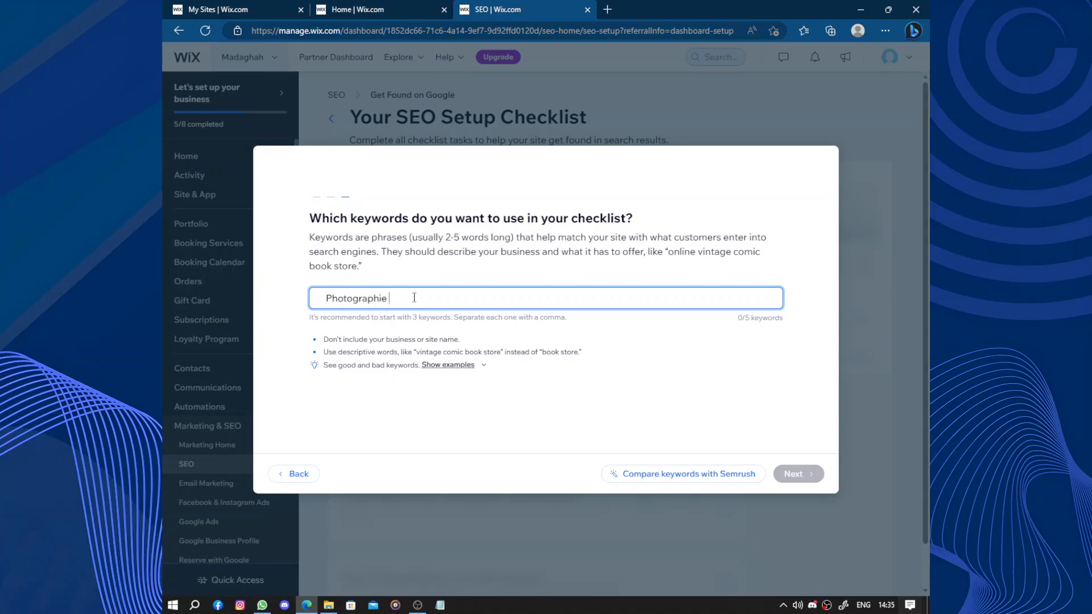
key("Return")
left_click(796, 474)
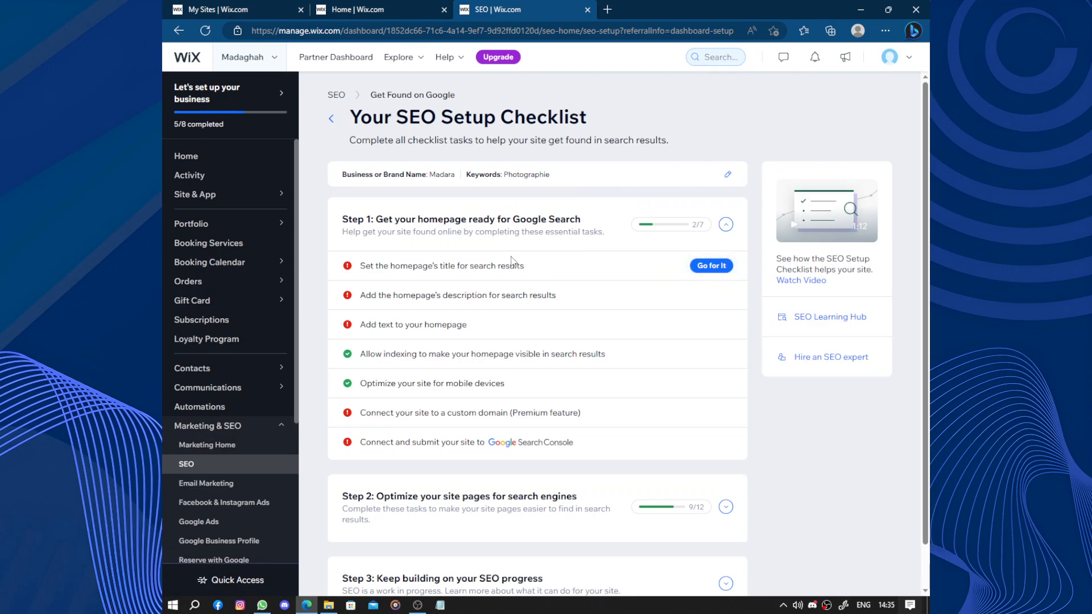
scroll(530, 294, "down", 1)
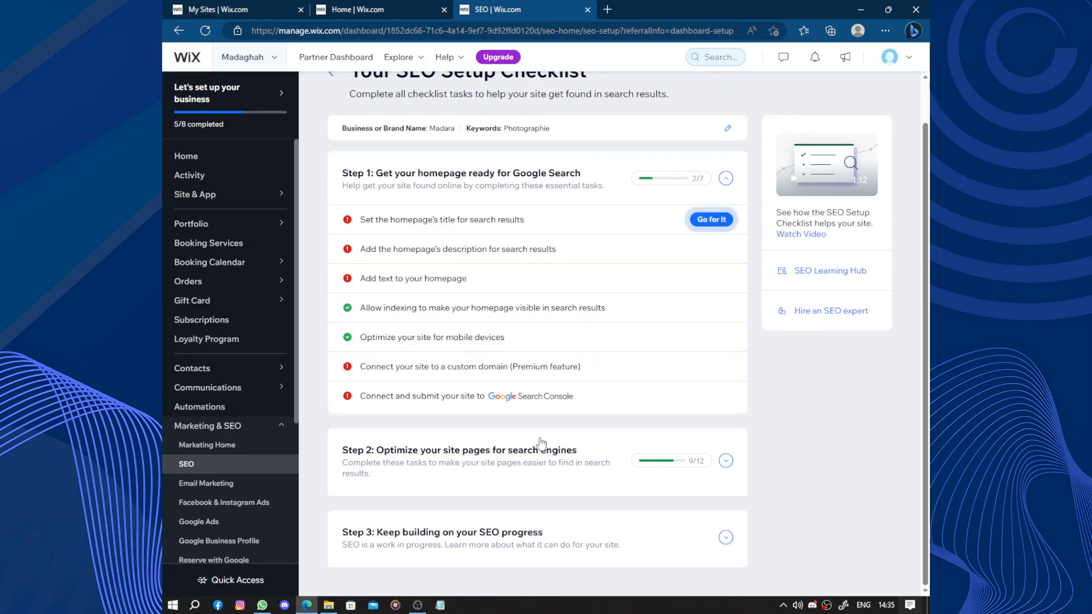
scroll(529, 304, "up", 1)
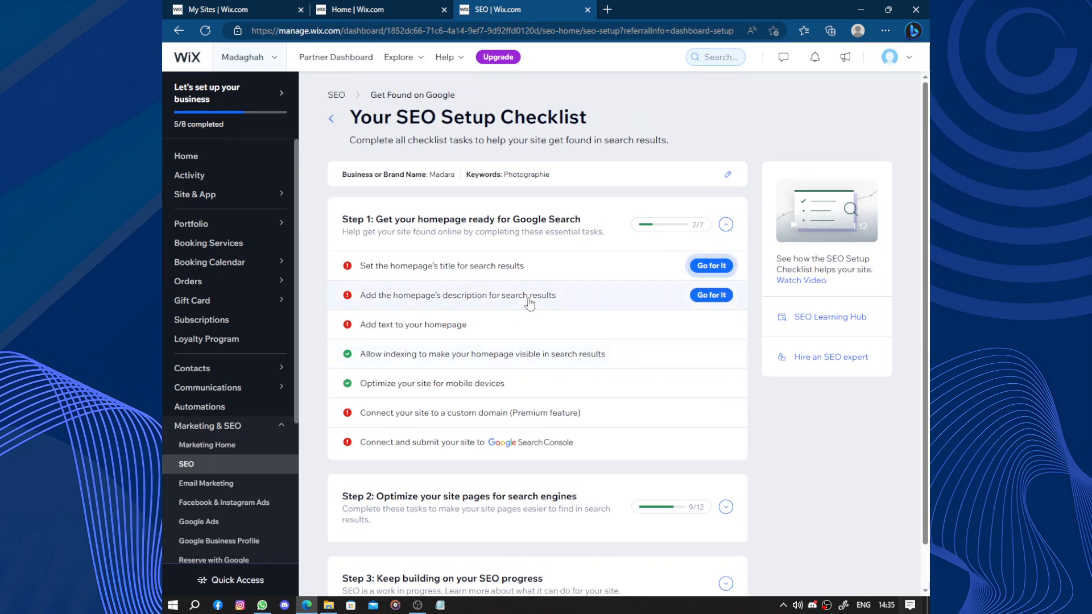